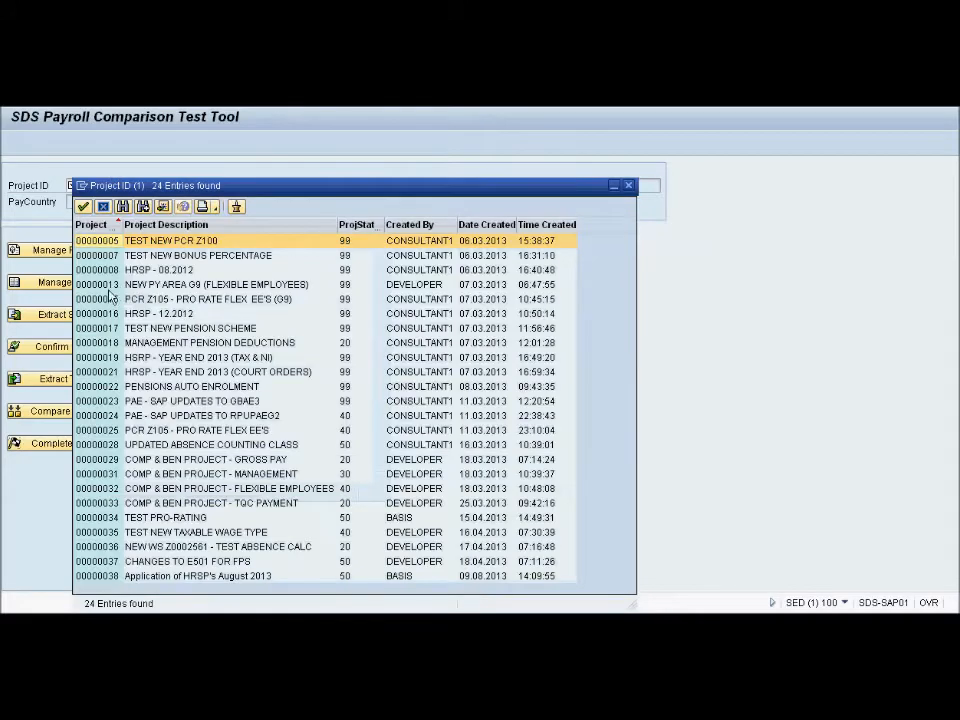
# Load project 15, PCR Z105 - PRO RATE FLEX EE'S (G9), and open the project management overview
pyautogui.click(112, 292)
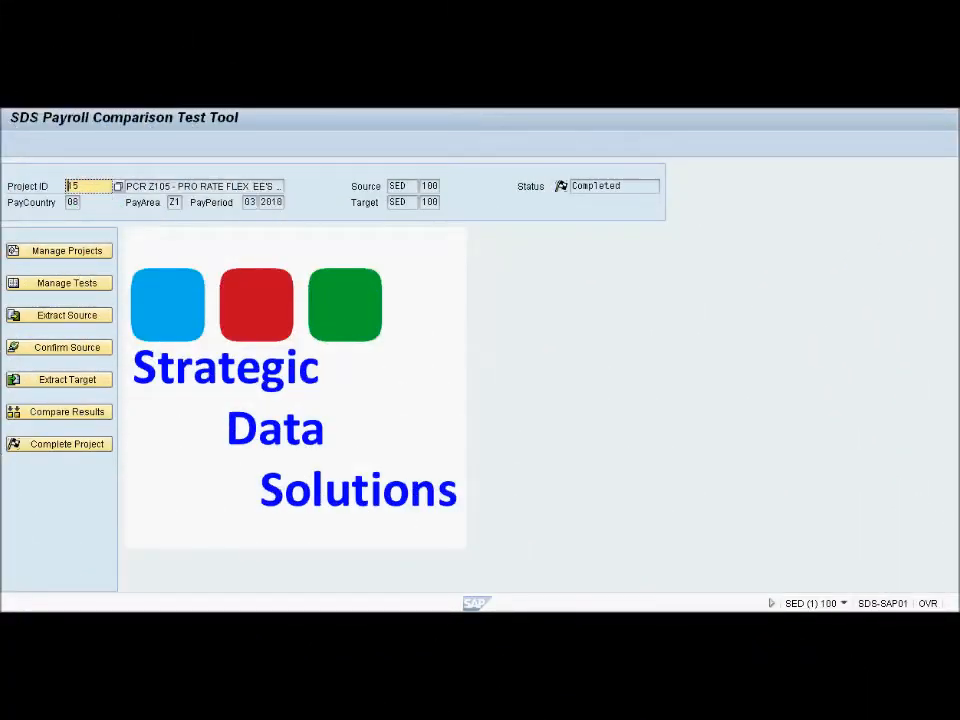
pyautogui.click(77, 256)
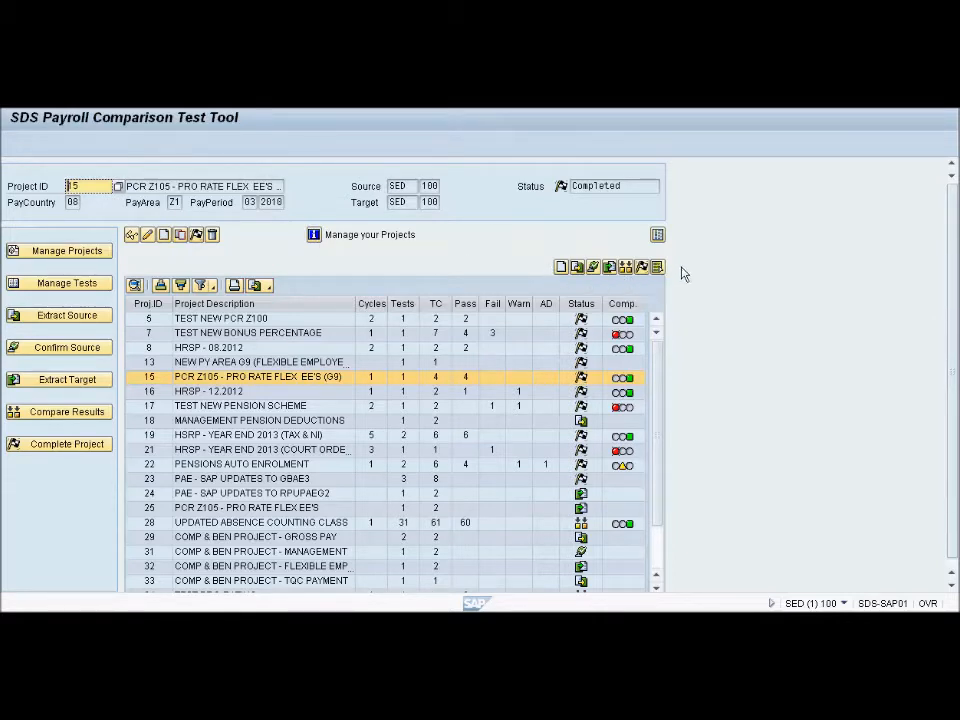
# View the projects filtered by the Extract Source status and by the Extract Target status, and restore the full project list
pyautogui.click(578, 269)
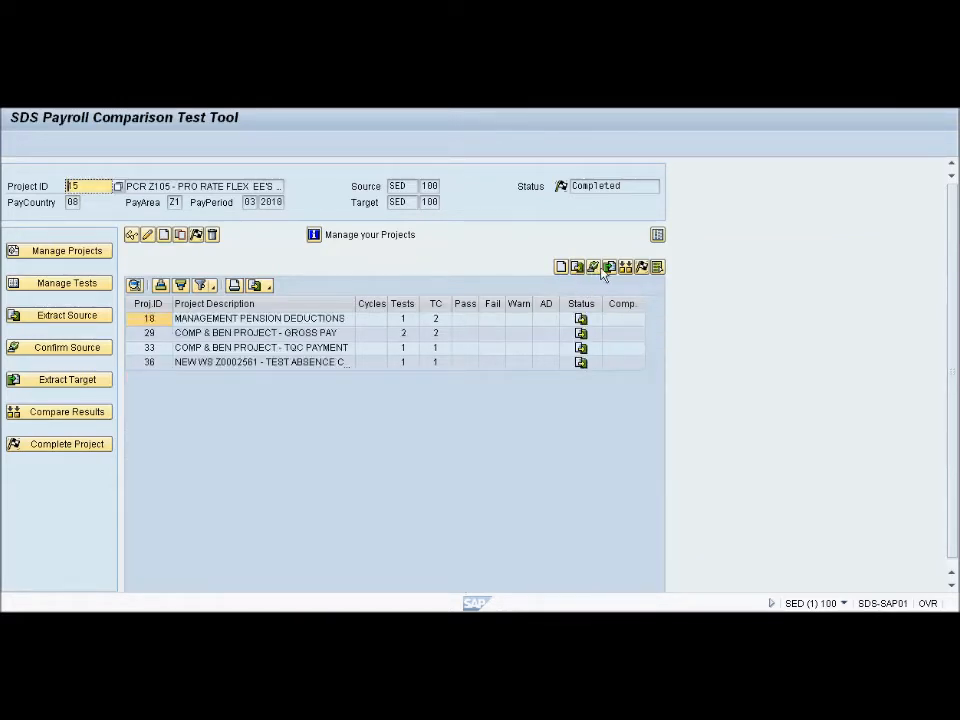
pyautogui.click(610, 268)
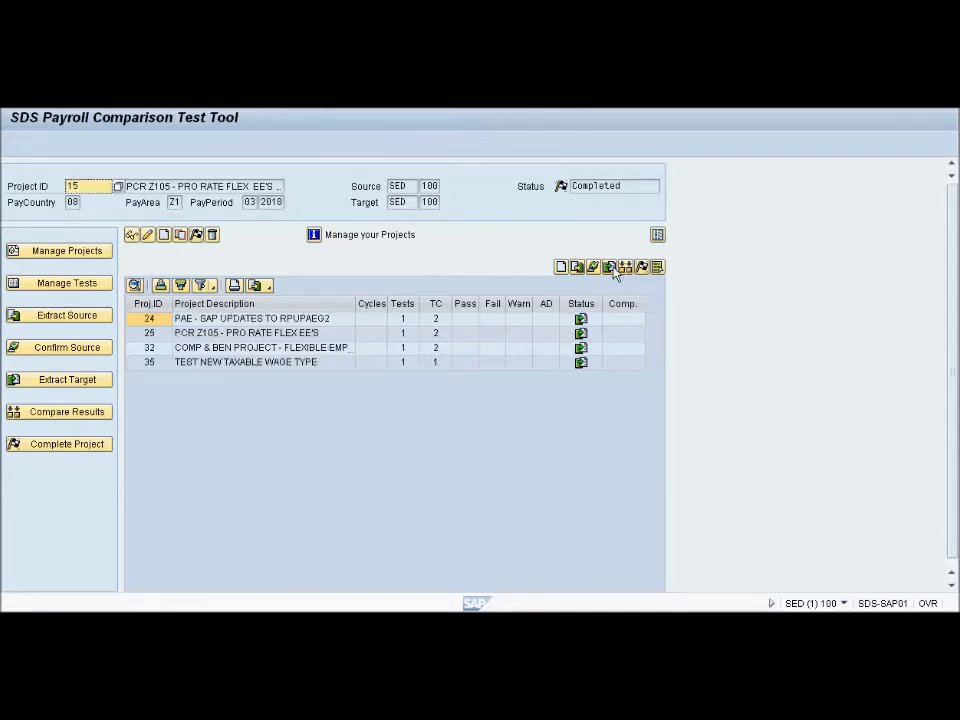
pyautogui.click(656, 268)
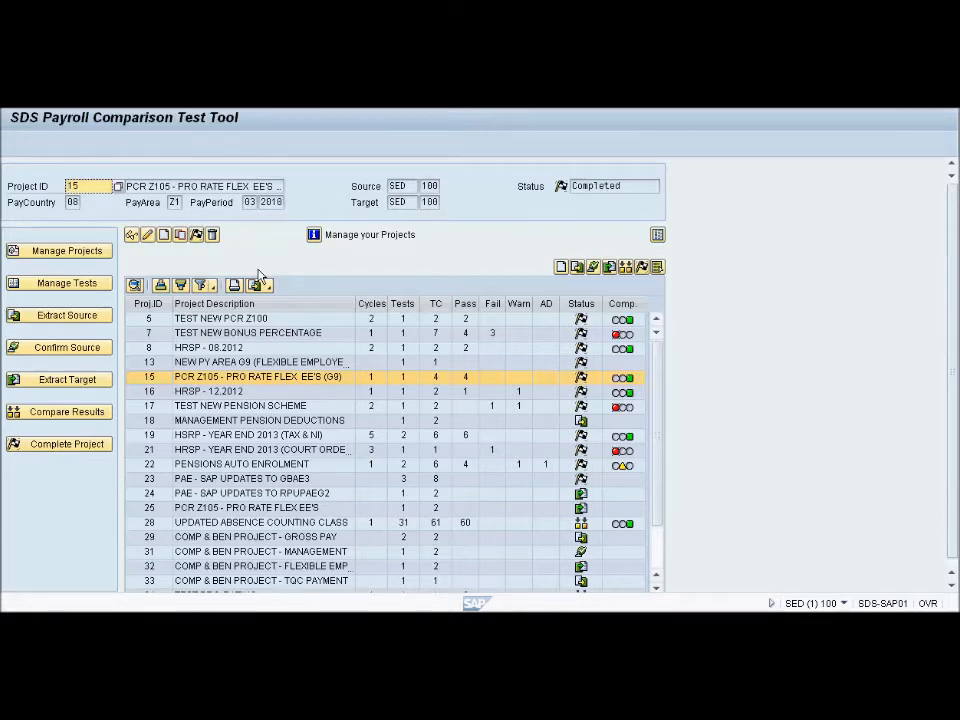
# Start a new project with the description "Application of HRSP's August 2013"
pyautogui.click(164, 236)
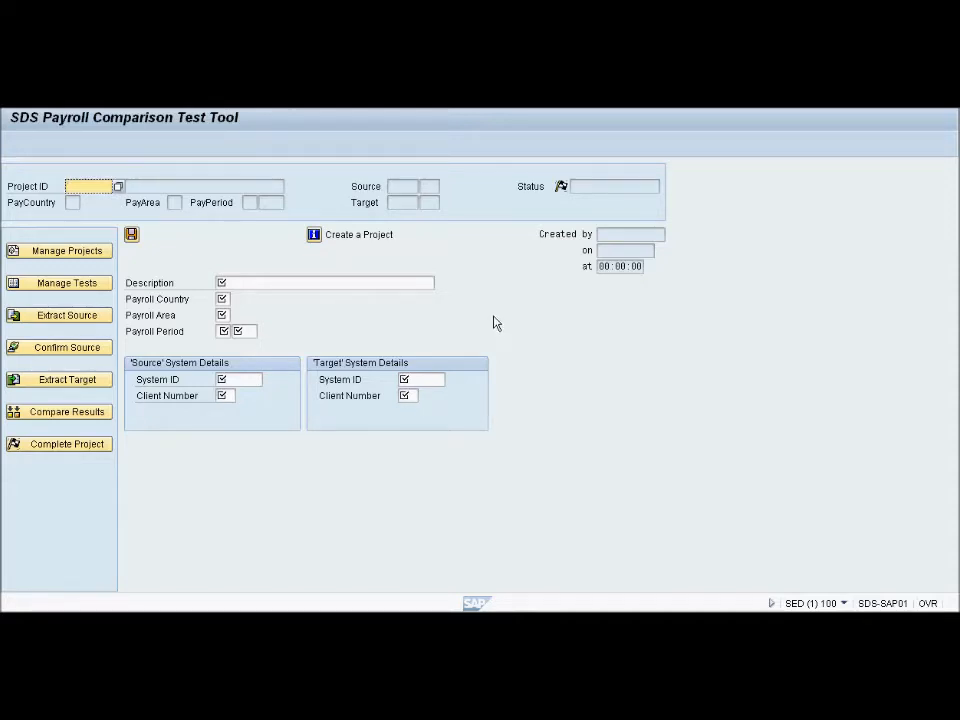
pyautogui.click(246, 282)
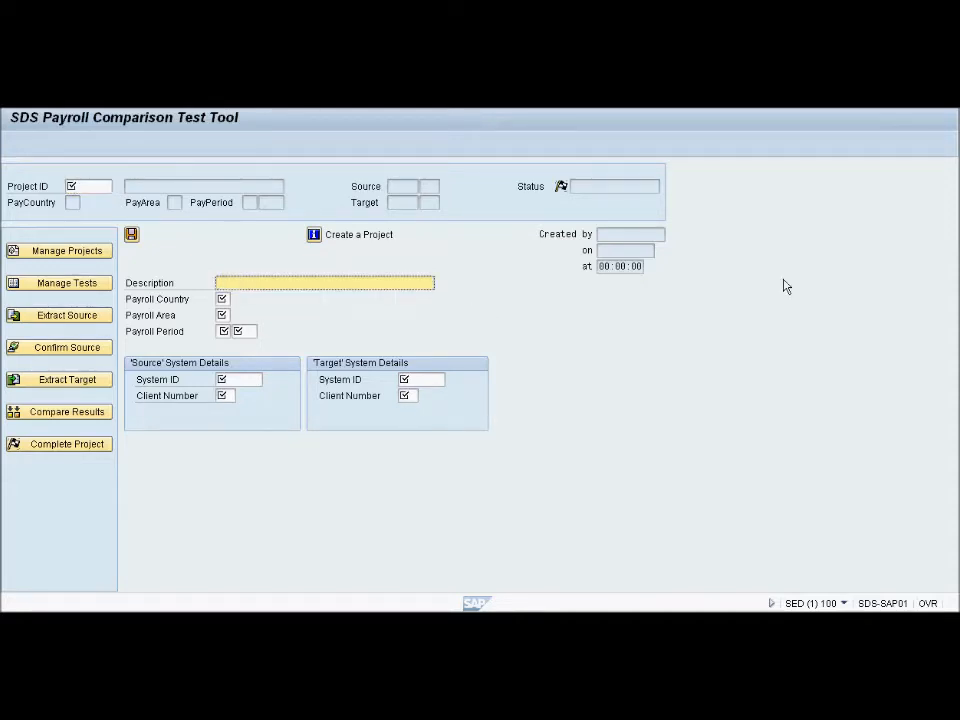
pyautogui.write("Application of HRSP's August 2013")
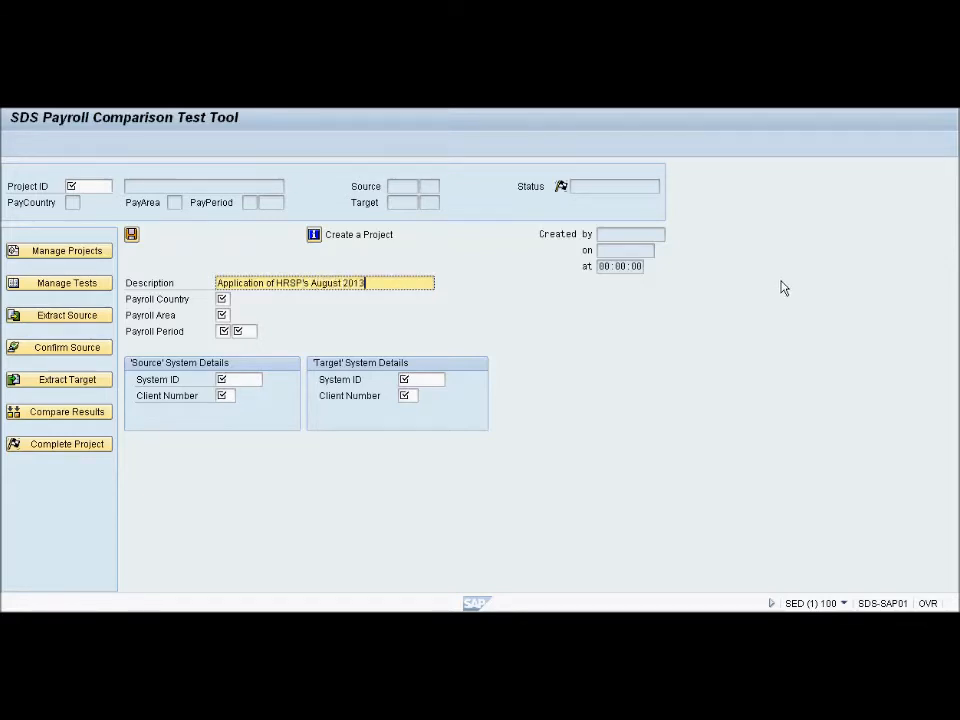
# Set the new project's payroll country to 08, payroll area to Z1 and payroll period to 05 2013
pyautogui.press('Tab')
pyautogui.write('08')
pyautogui.press('Tab')
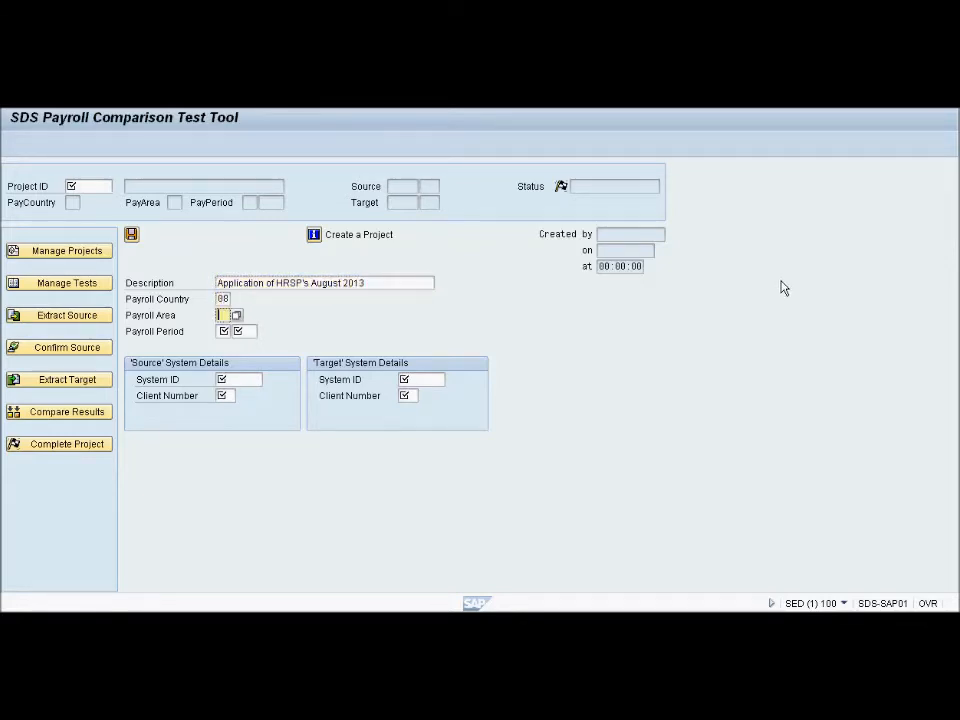
pyautogui.write('Z1')
pyautogui.press('Tab')
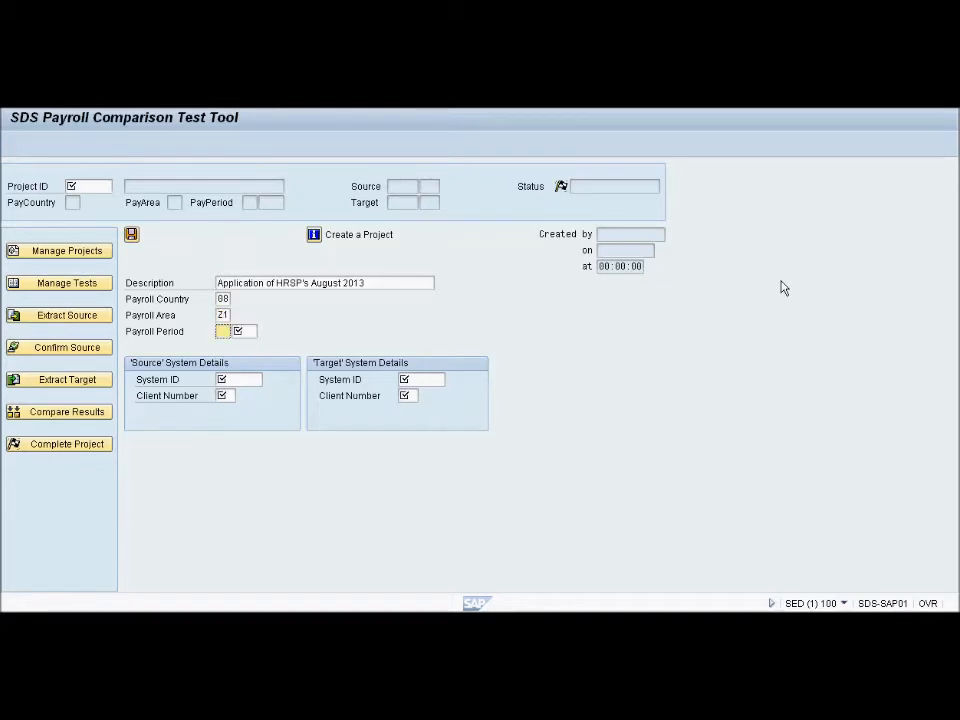
pyautogui.write('05')
pyautogui.press('Tab')
pyautogui.write('2013')
pyautogui.press('Tab')
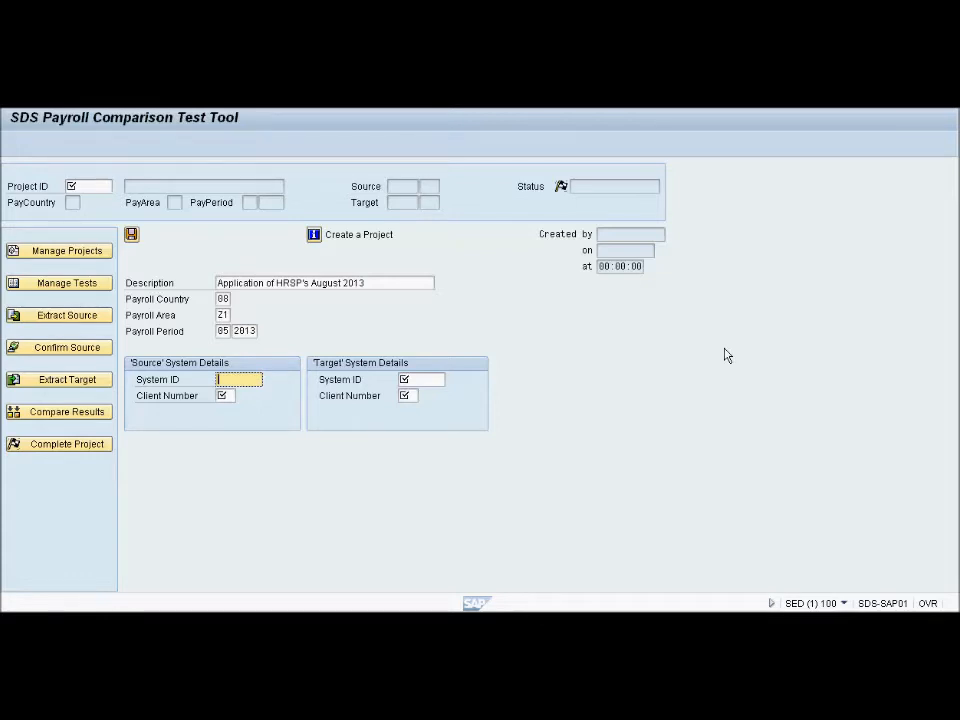
# Set both the source and the target system details to system ID SED with client number 100
pyautogui.write('SED')
pyautogui.press('Tab')
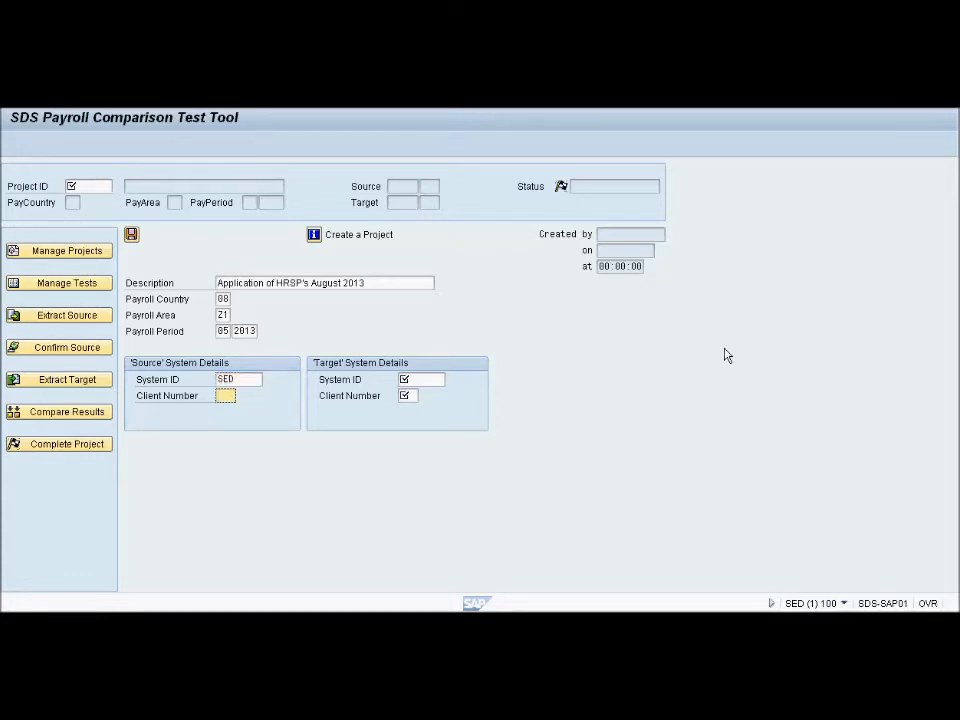
pyautogui.write('100')
pyautogui.press('Tab')
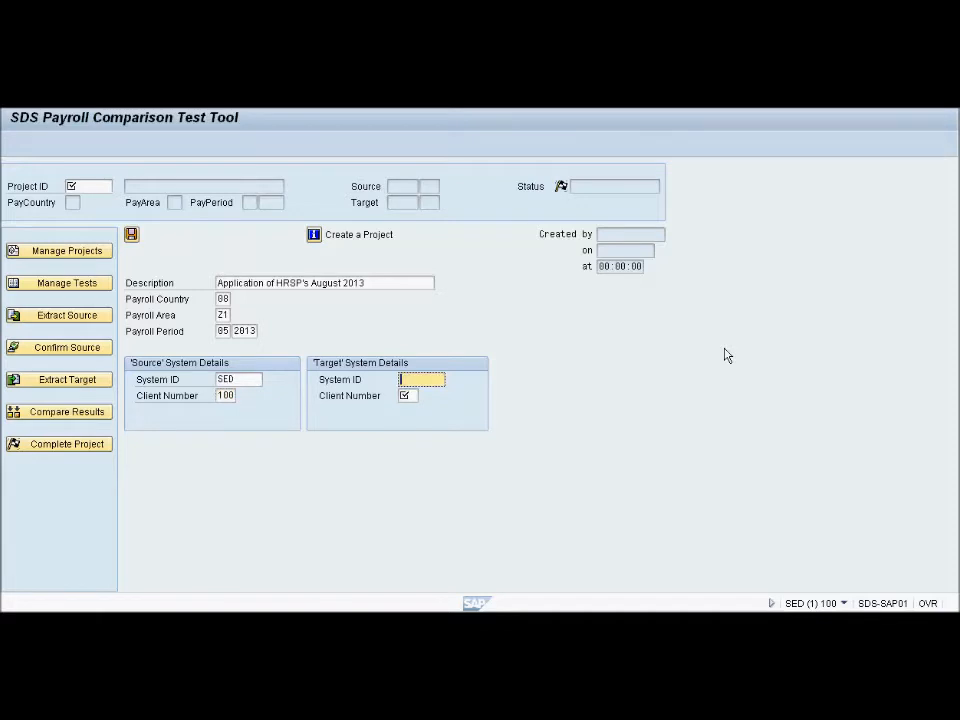
pyautogui.write('SED')
pyautogui.press('Tab')
pyautogui.write('100')
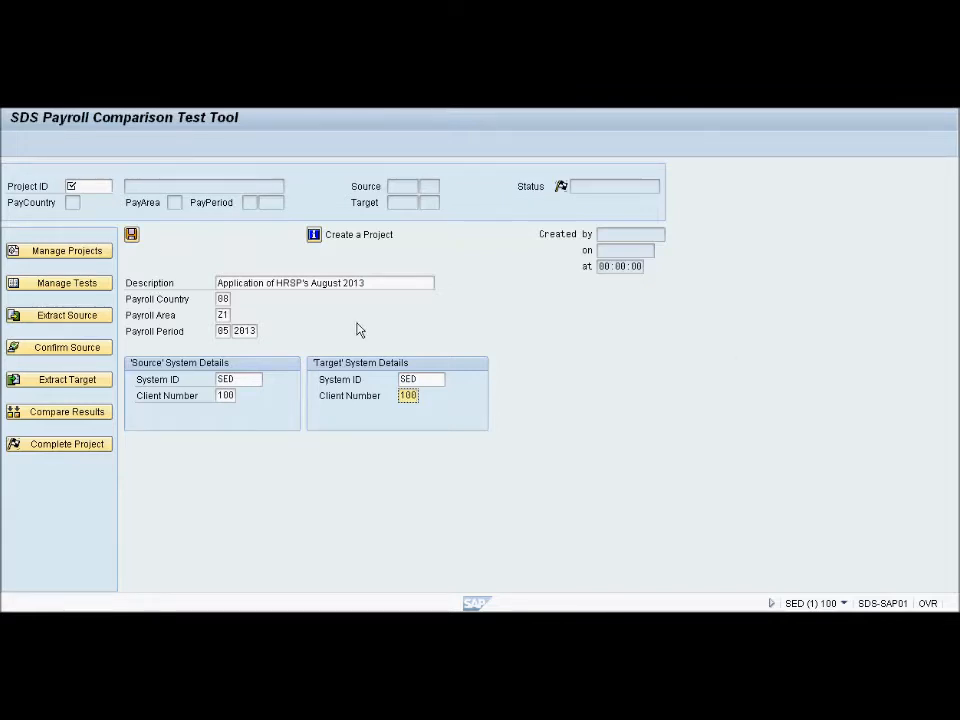
# Read through the help information on creating a project, including the editable field descriptions, and close it
pyautogui.click(313, 236)
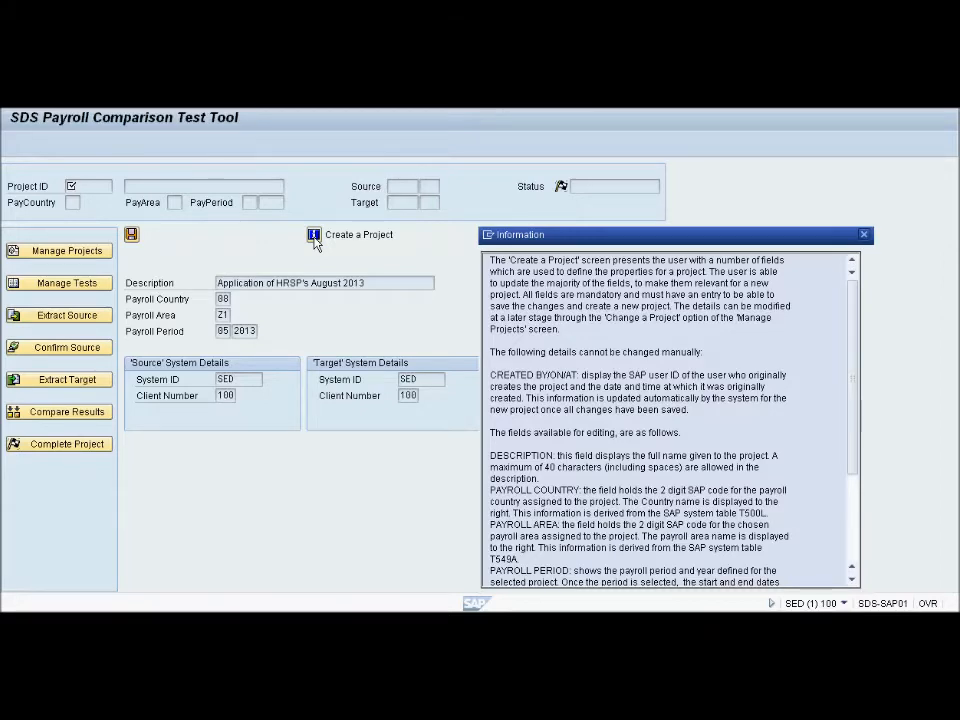
pyautogui.moveTo(853, 429); pyautogui.dragTo(855, 533)
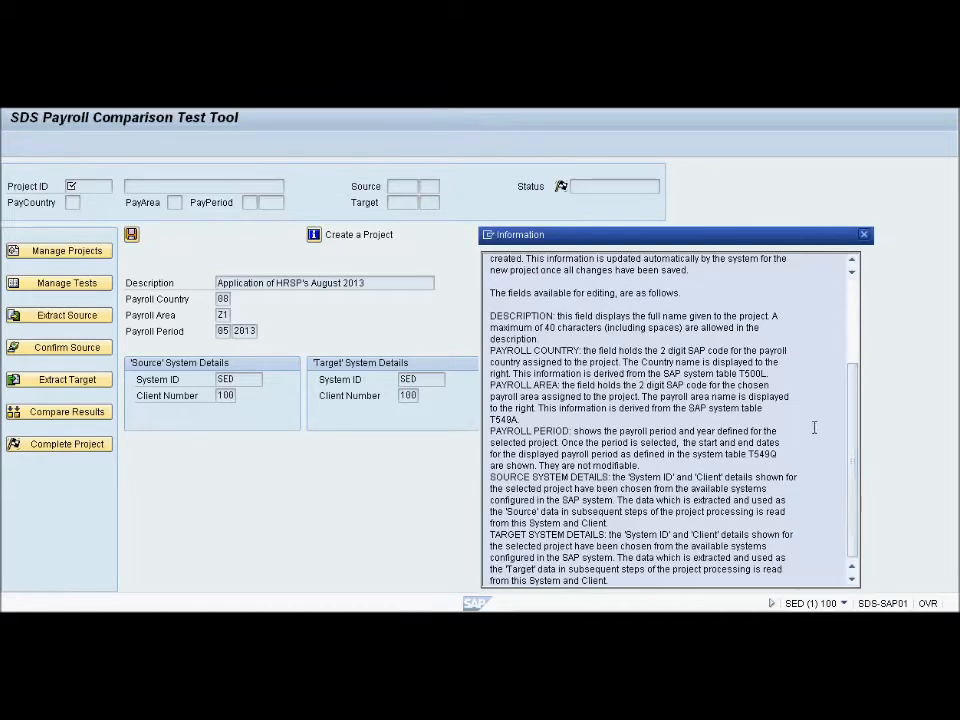
pyautogui.click(865, 236)
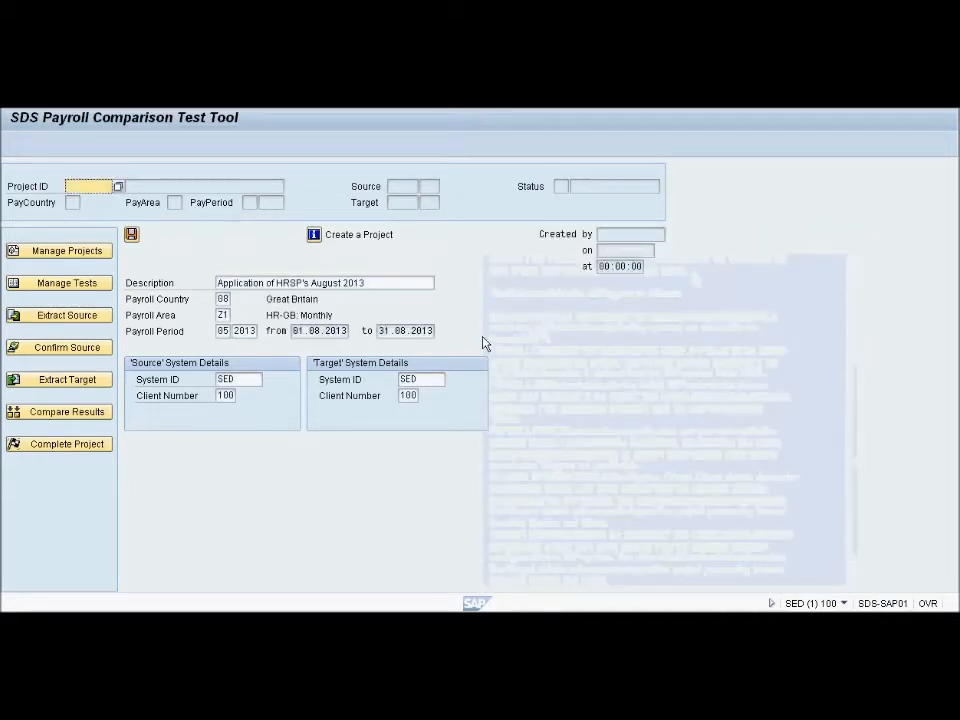
# Save the new project and open its test management overview
pyautogui.click(131, 236)
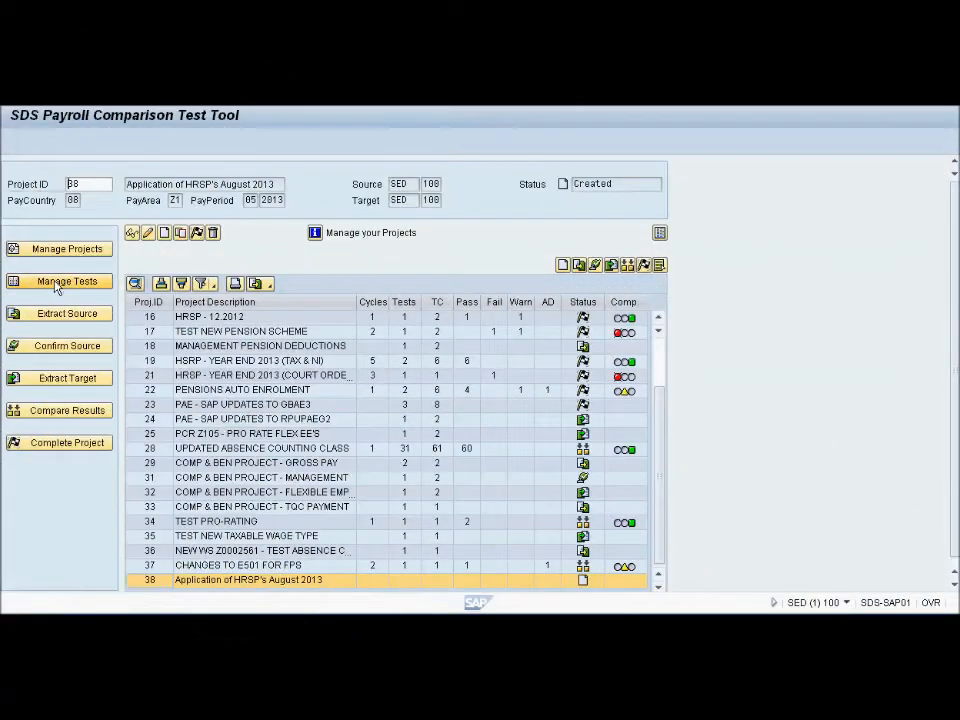
pyautogui.click(57, 285)
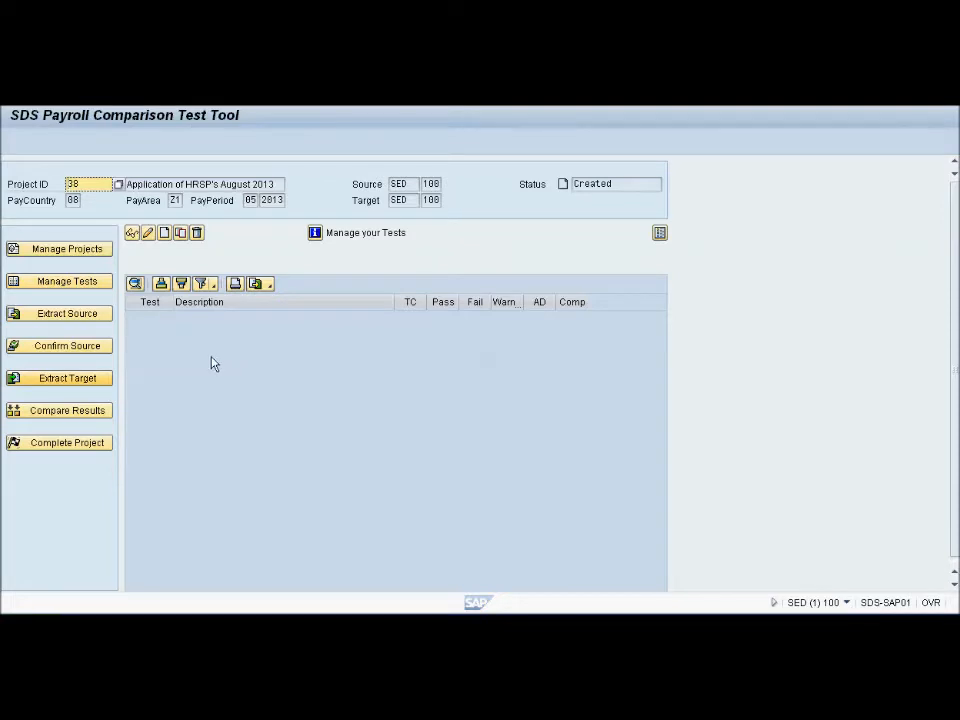
# Load project 23 to examine its tests and status, and return to project 38
pyautogui.click(120, 187)
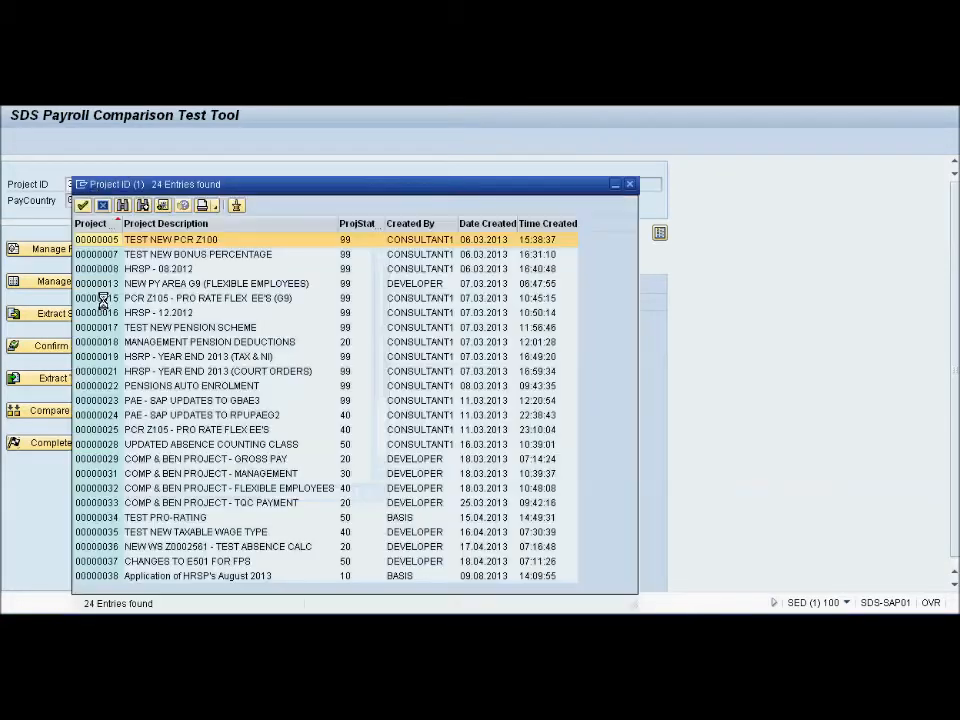
pyautogui.doubleClick(107, 400)
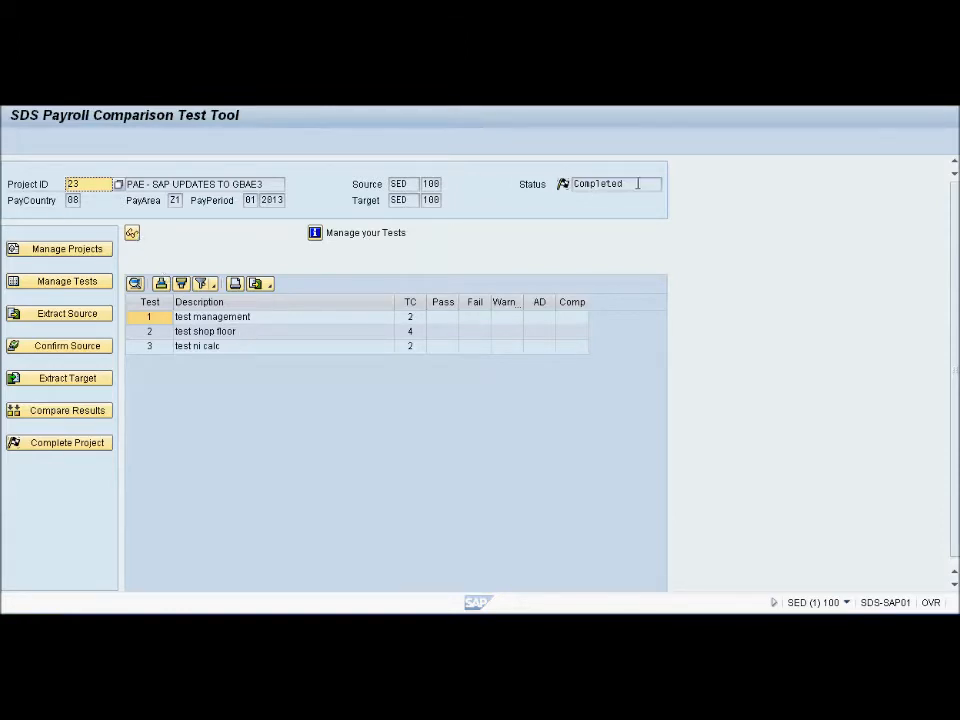
pyautogui.doubleClick(610, 184)
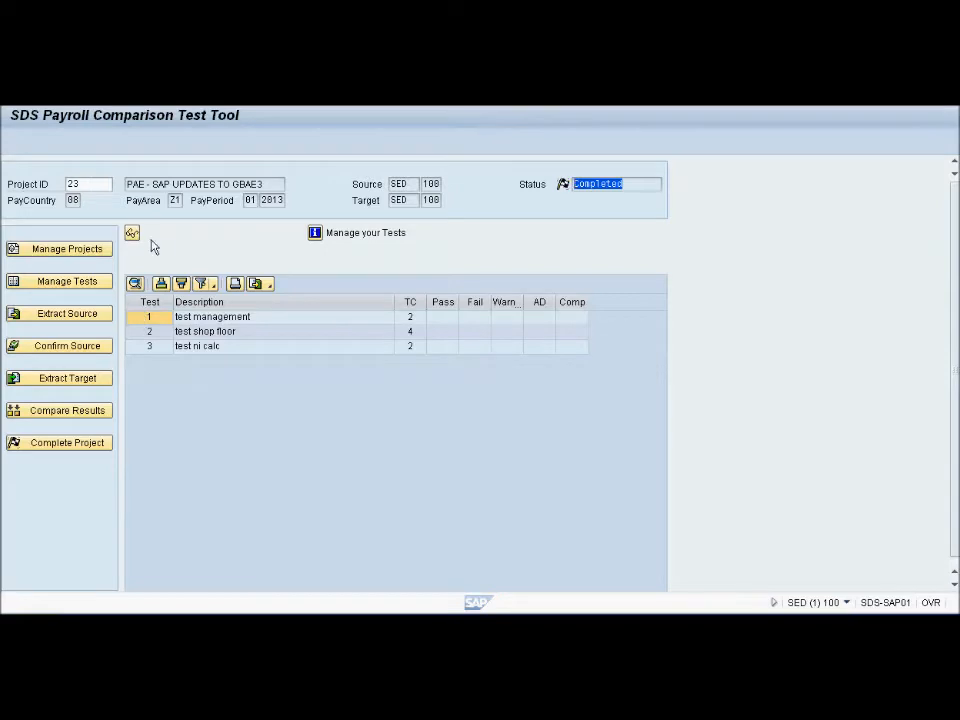
pyautogui.doubleClick(105, 184)
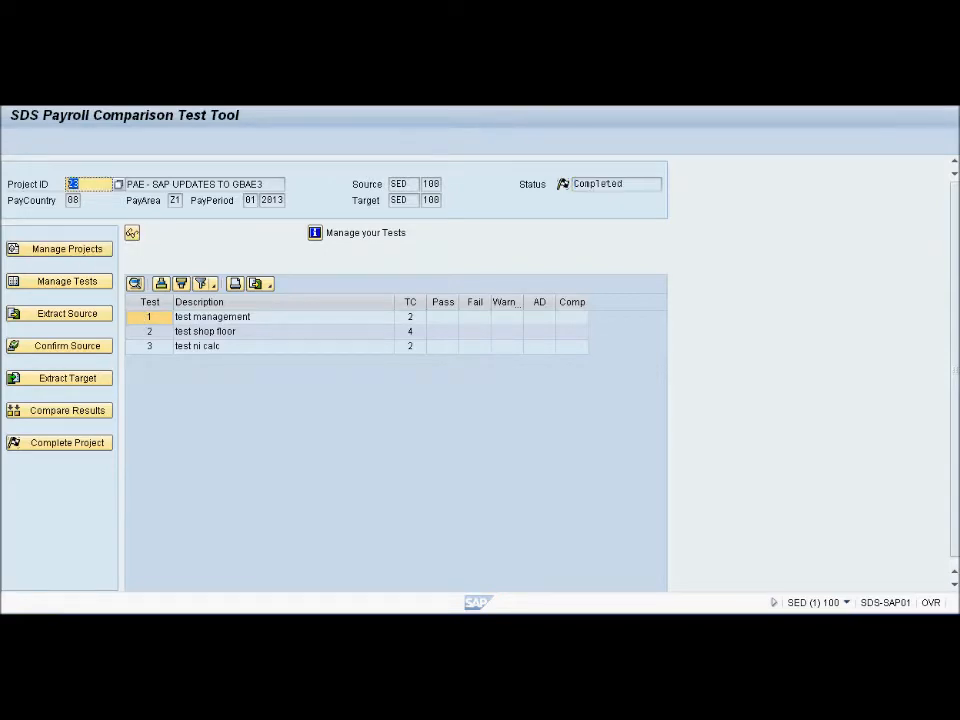
pyautogui.write('38')
pyautogui.press('Return')
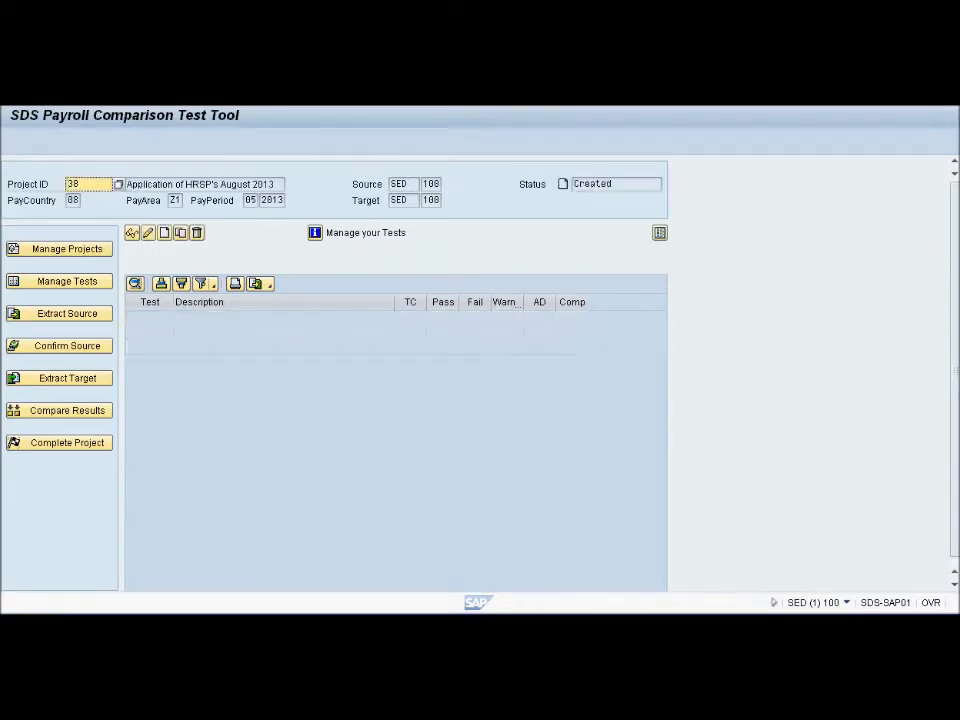
# Create a test for project 38 with the test case description "HRSP's August 2013"
pyautogui.click(166, 233)
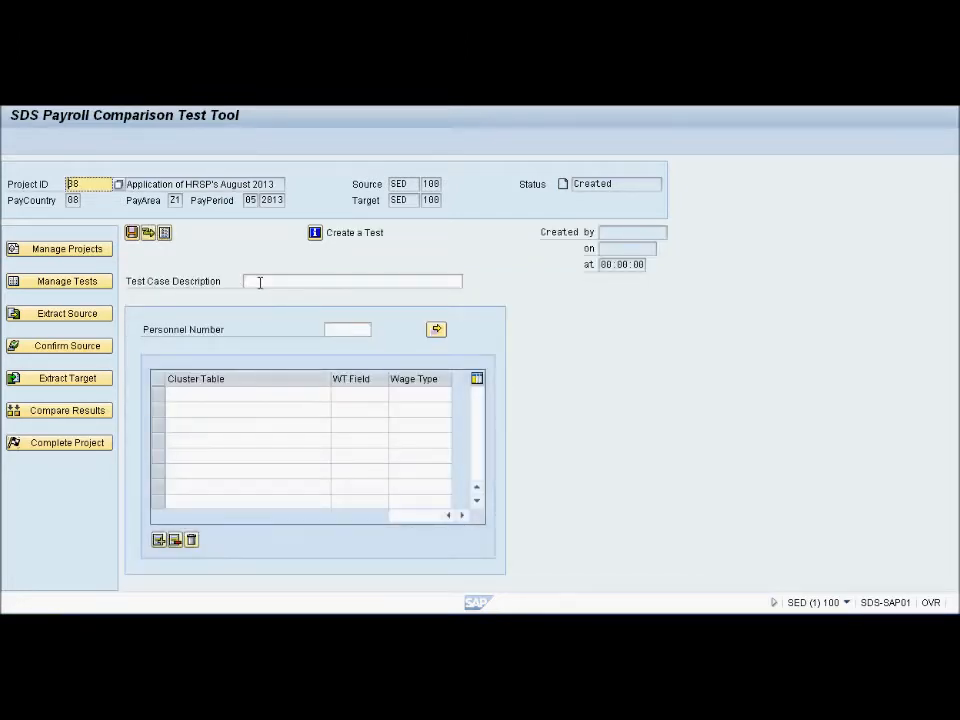
pyautogui.click(261, 281)
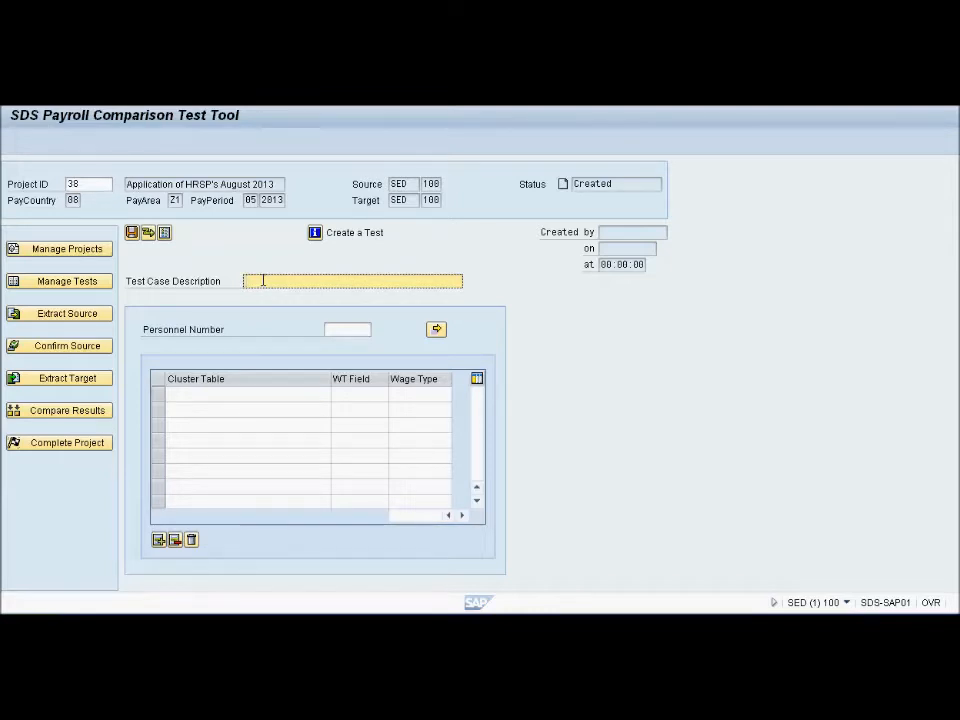
pyautogui.write("HRSP's")
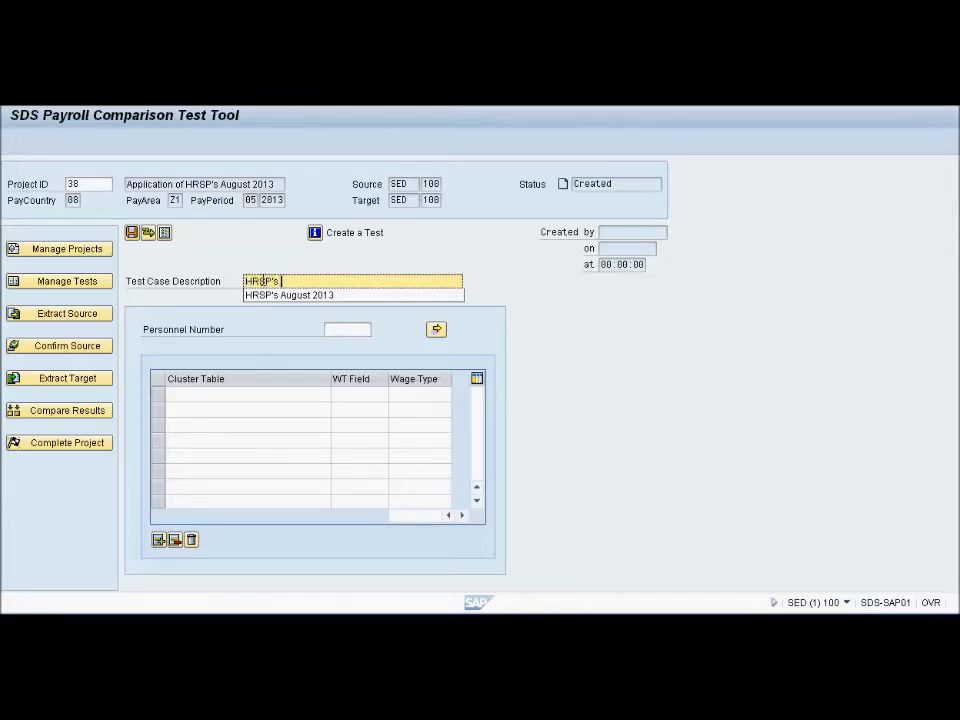
pyautogui.write(' August 2013')
pyautogui.press('Tab')
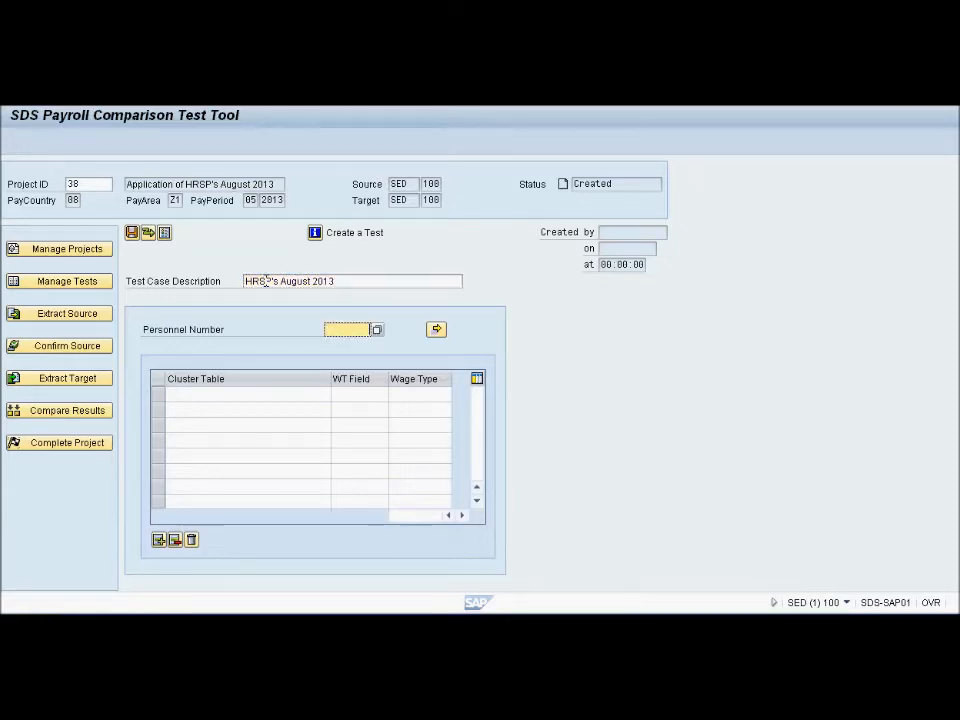
# View the multiple selection options for personnel numbers, close them, and enter a single employee's personnel number instead
pyautogui.click(377, 329)
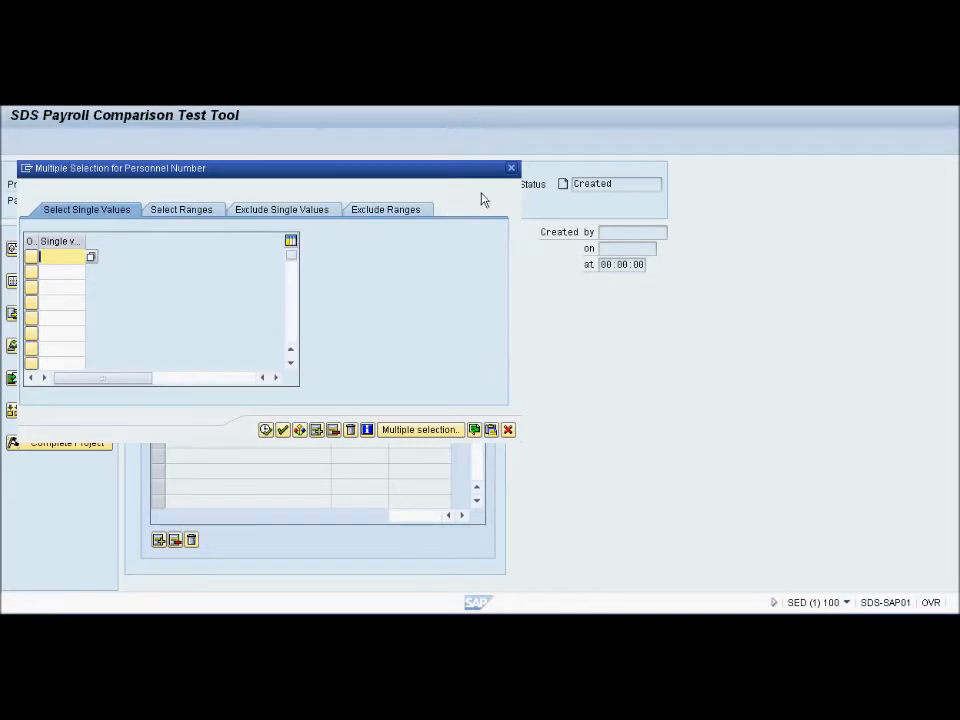
pyautogui.click(511, 168)
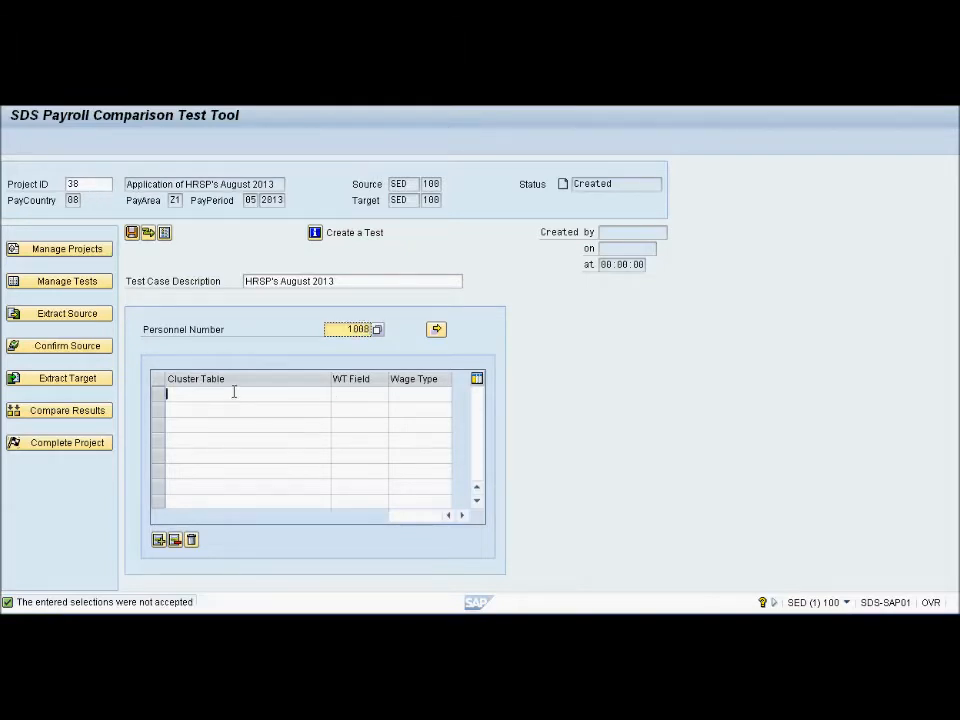
# Fill the first cluster table row with results table RT, WT field BETRG (Amount) and wage type 0001
pyautogui.click(301, 395)
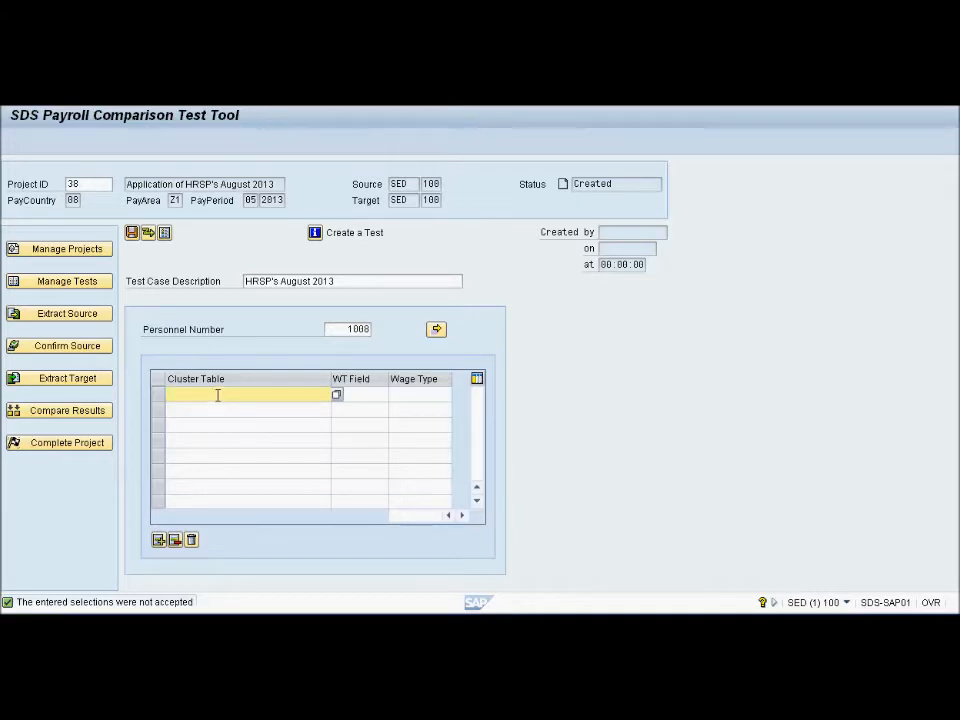
pyautogui.click(338, 397)
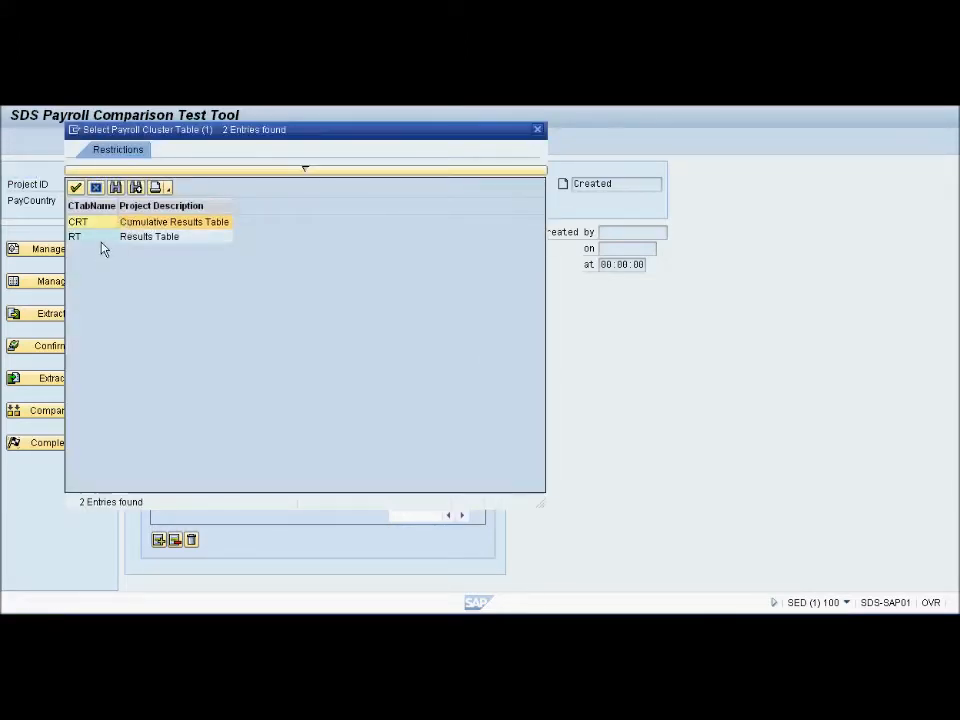
pyautogui.doubleClick(77, 237)
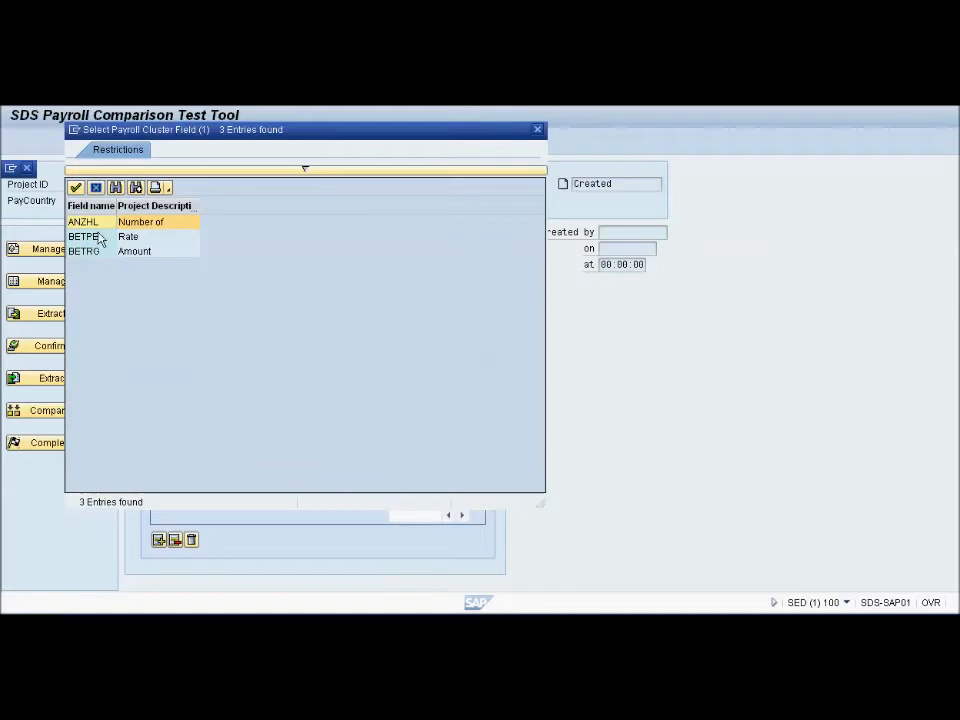
pyautogui.doubleClick(94, 254)
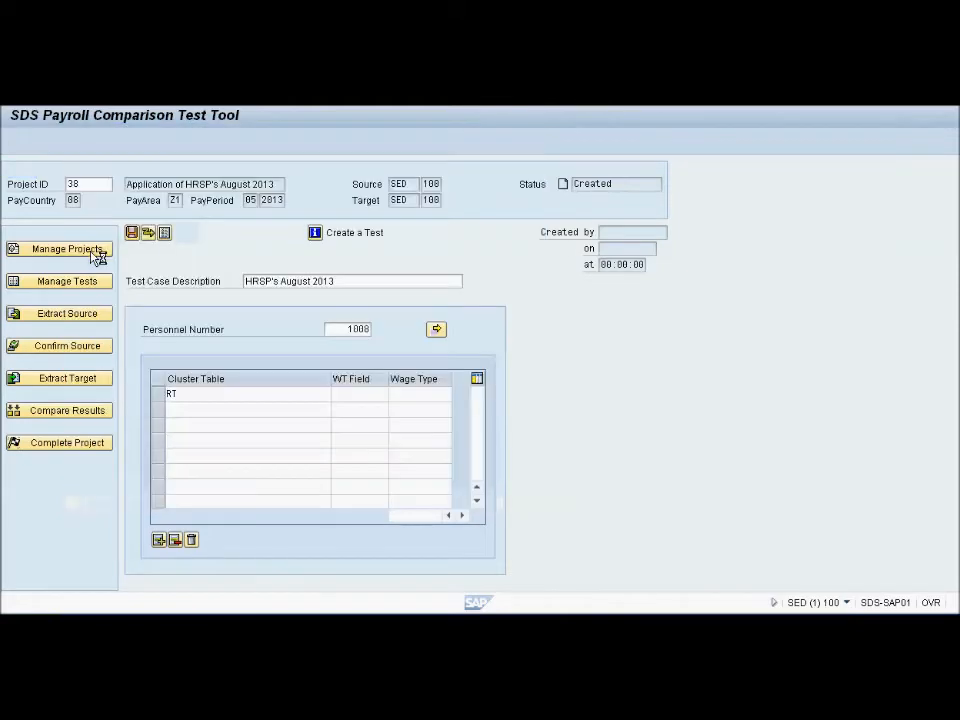
pyautogui.click(412, 394)
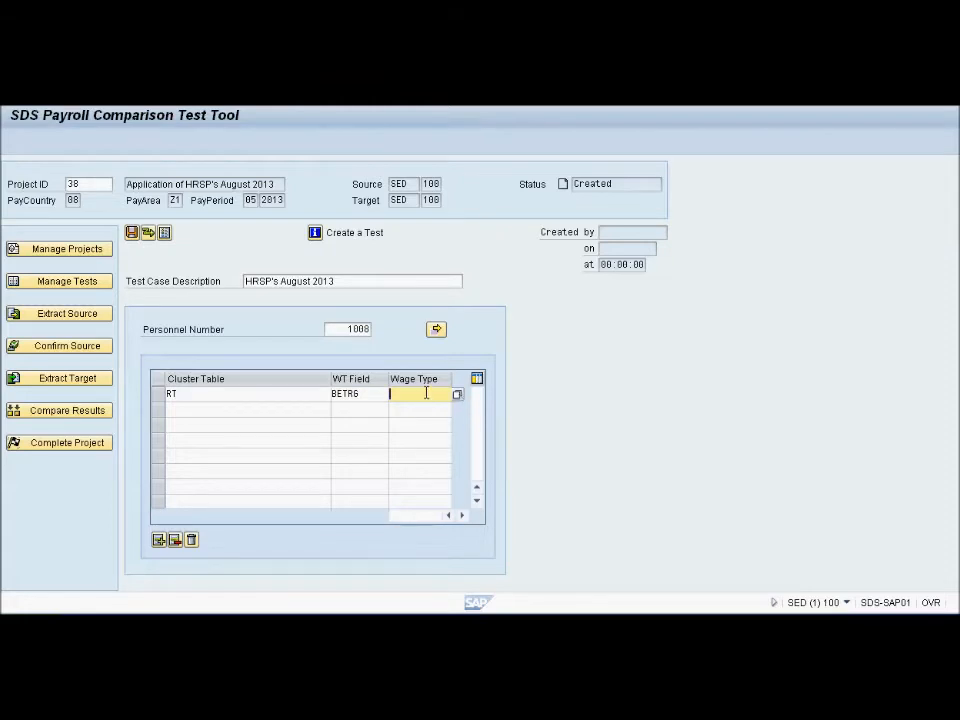
pyautogui.write('0001')
pyautogui.press('Return')
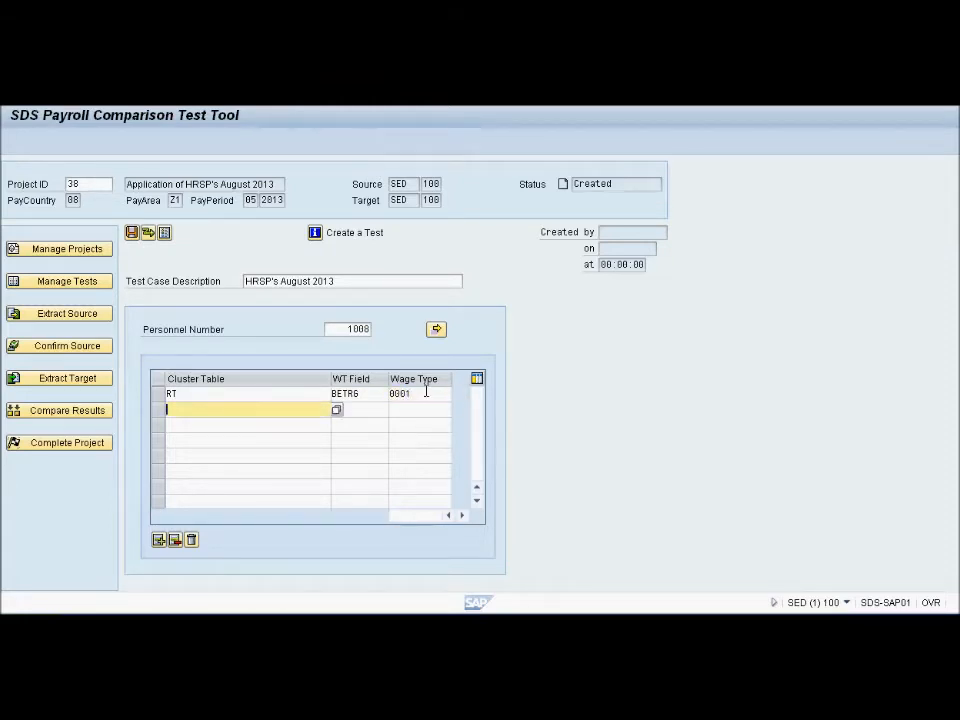
# Add a second cluster table row with RT, WT field BETRG and wage type /101
pyautogui.write('RT')
pyautogui.press('Tab')
pyautogui.write('BETR6')
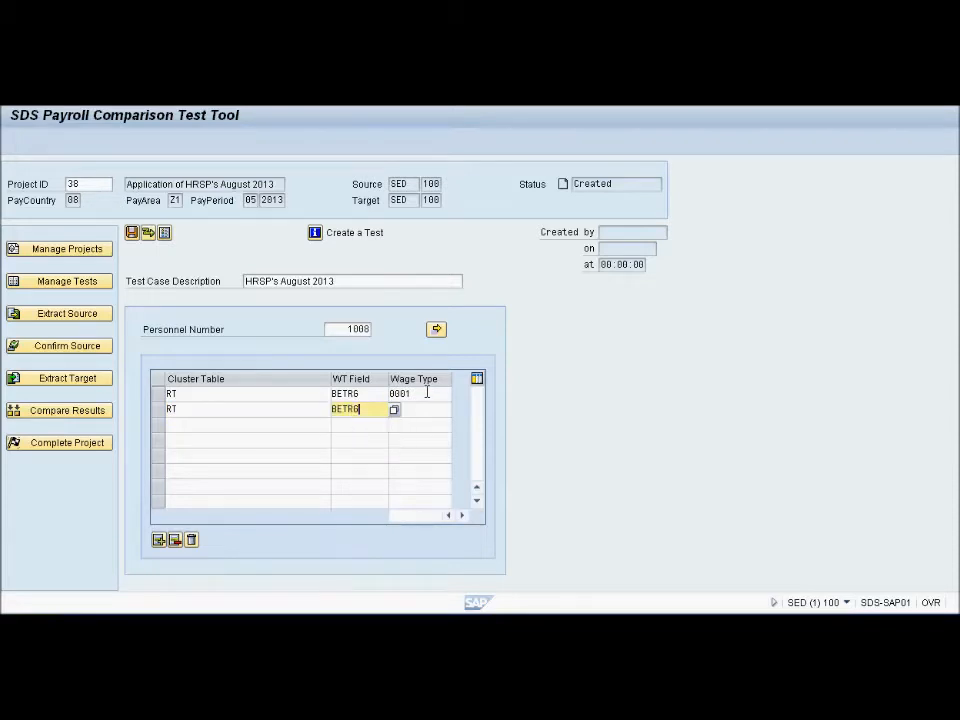
pyautogui.press('Tab')
pyautogui.write('/101')
pyautogui.press('Return')
# Add a third cluster table row with RT, WT field BETRG and wage type /301
pyautogui.write('RT')
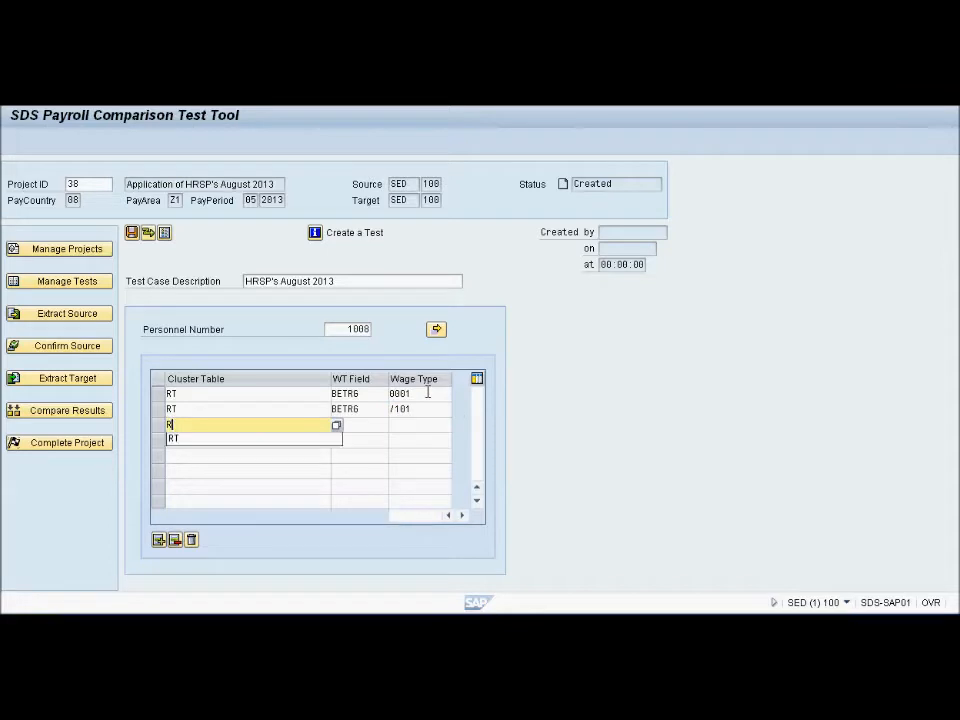
pyautogui.press('Tab')
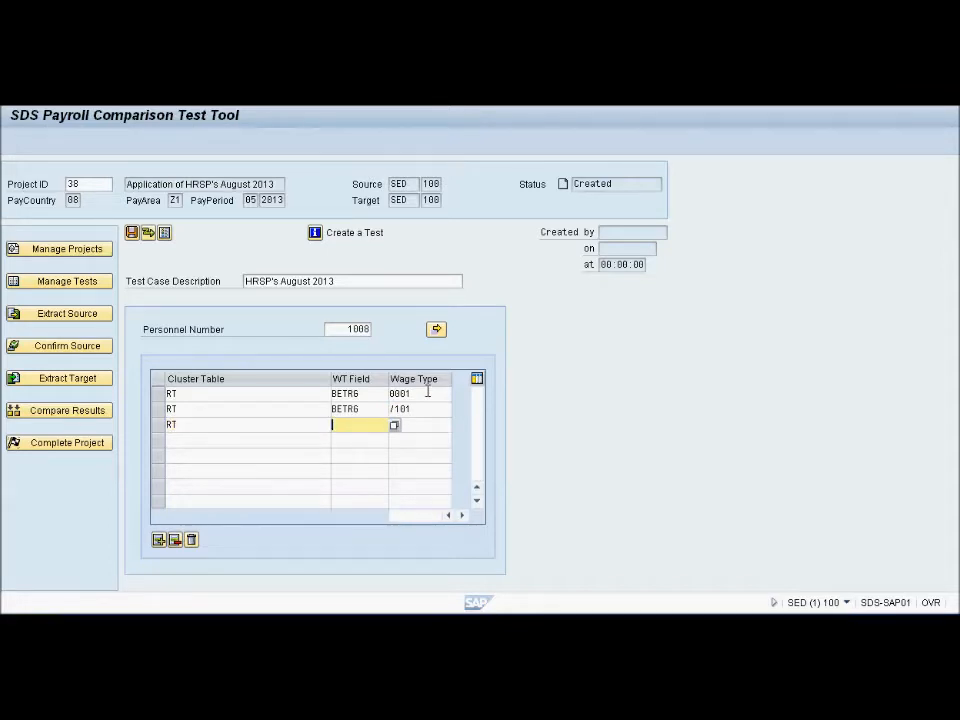
pyautogui.write('BETR6')
pyautogui.press('Tab')
pyautogui.write('/301')
pyautogui.press('Return')
# Add a fourth cluster table row with RT, WT field BETRG and wage type /501
pyautogui.write('RT')
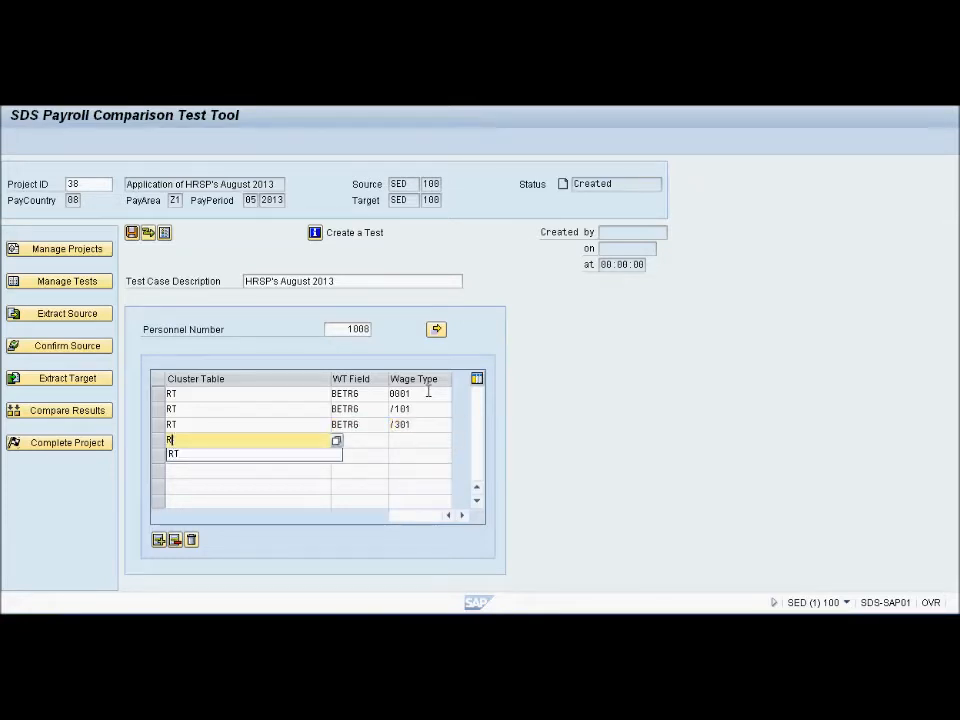
pyautogui.press('Tab')
pyautogui.write('BETR6')
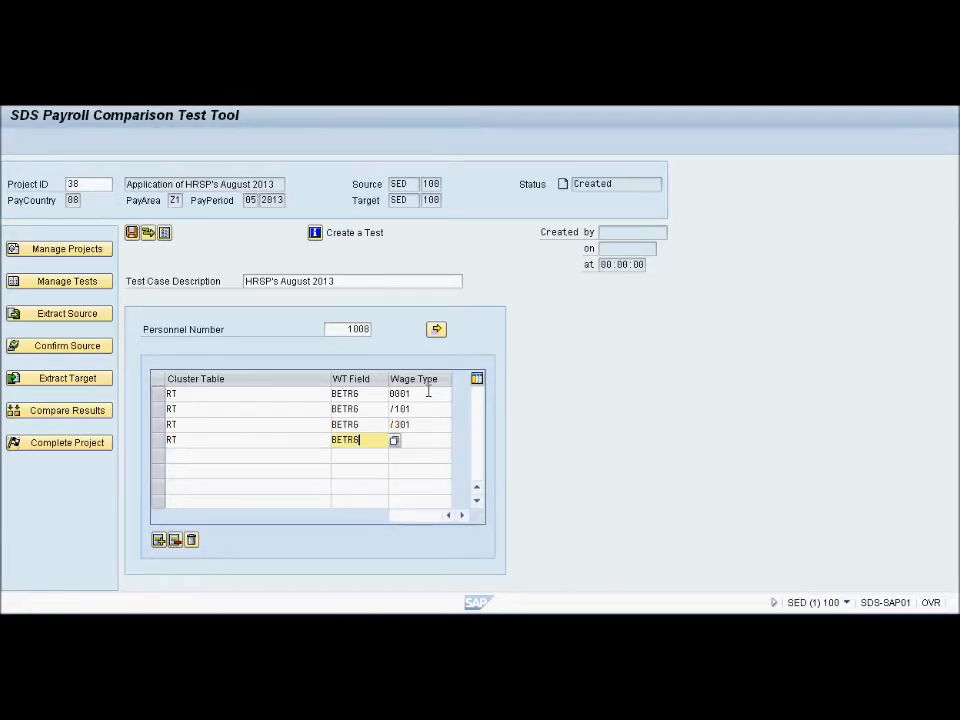
pyautogui.press('Tab')
pyautogui.write('/81')
pyautogui.press('BackSpace')
pyautogui.press('BackSpace')
pyautogui.write('0')
pyautogui.press('BackSpace')
pyautogui.write('501')
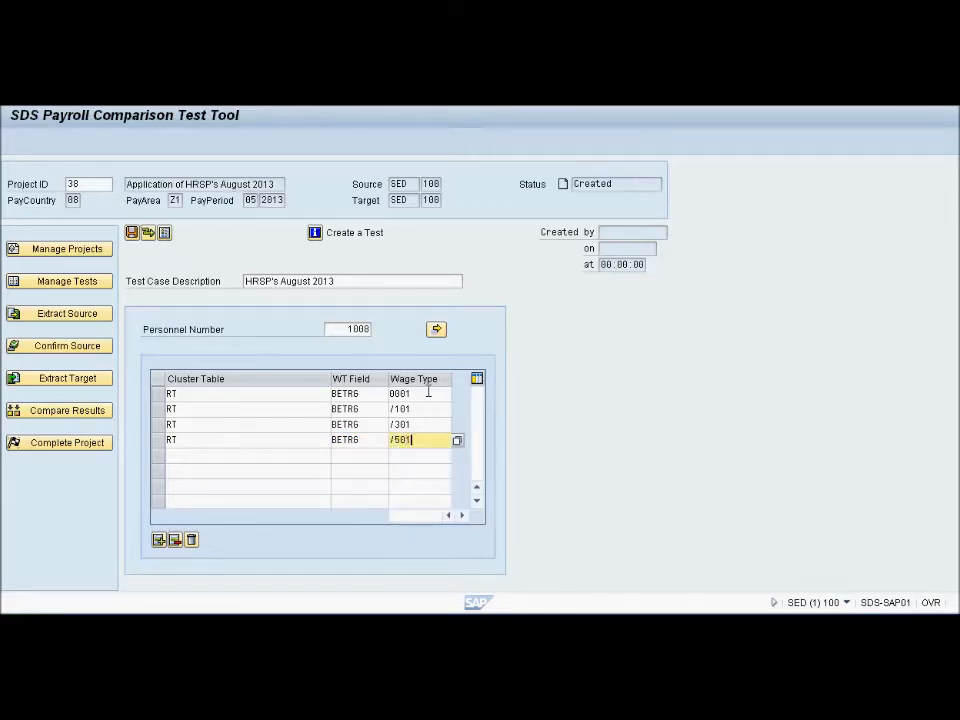
# Add a fifth cluster table row with RT, WT field BETRG and wage type /560, and save the test
pyautogui.press('Tab')
pyautogui.write('RT')
pyautogui.press('Tab')
pyautogui.write('BETR6')
pyautogui.press('Tab')
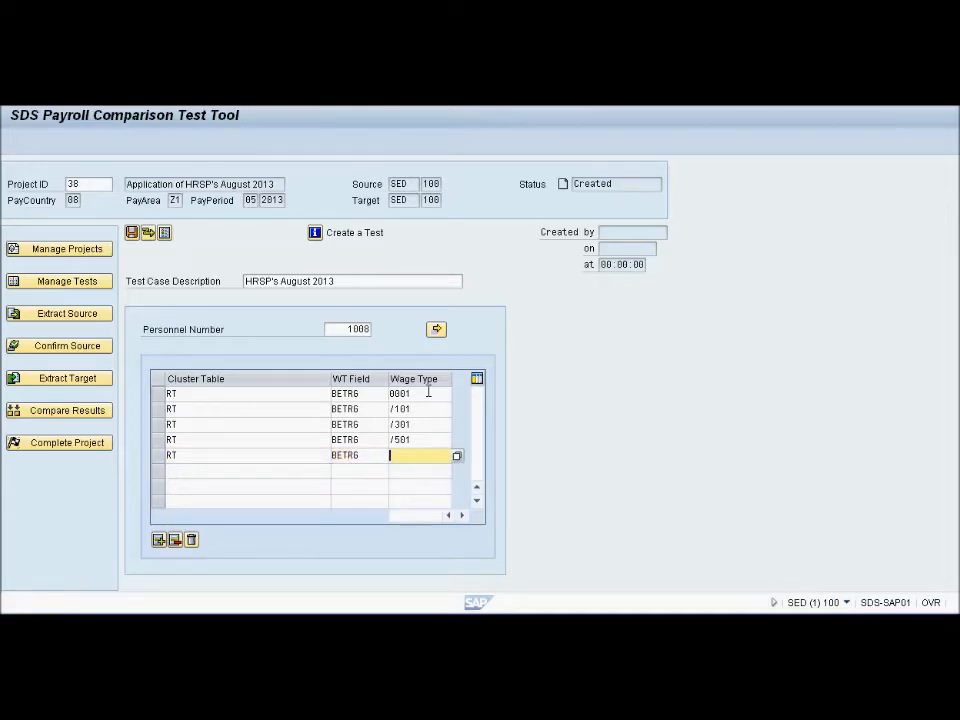
pyautogui.write('/560')
pyautogui.click(132, 234)
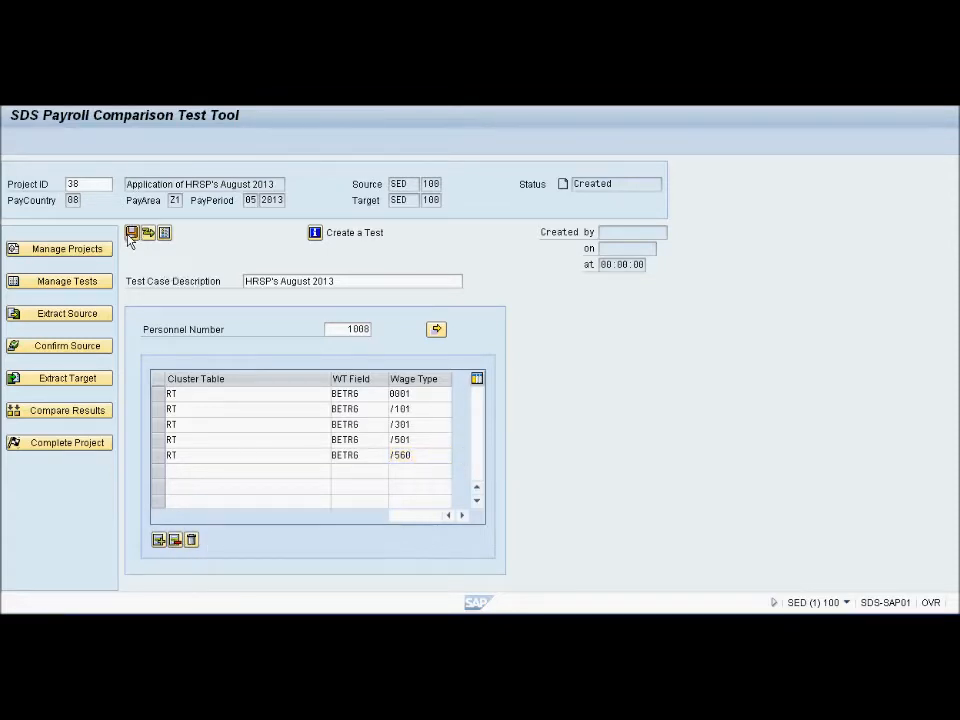
pyautogui.doubleClick(603, 232)
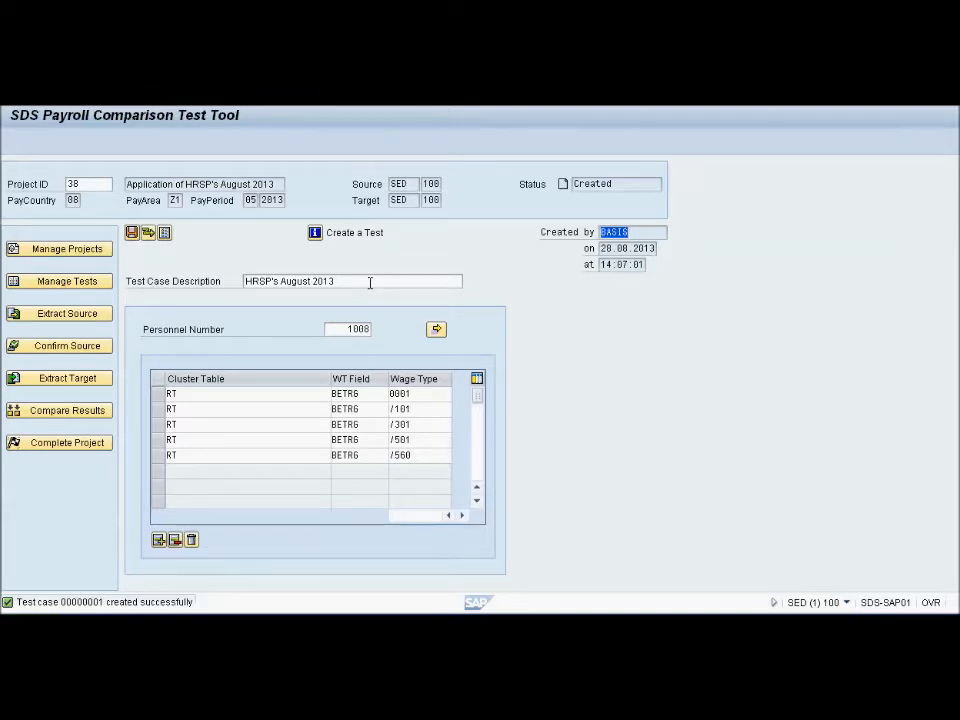
# Open the acceptable differences for the test, read through the help information on their fields and close it
pyautogui.click(148, 233)
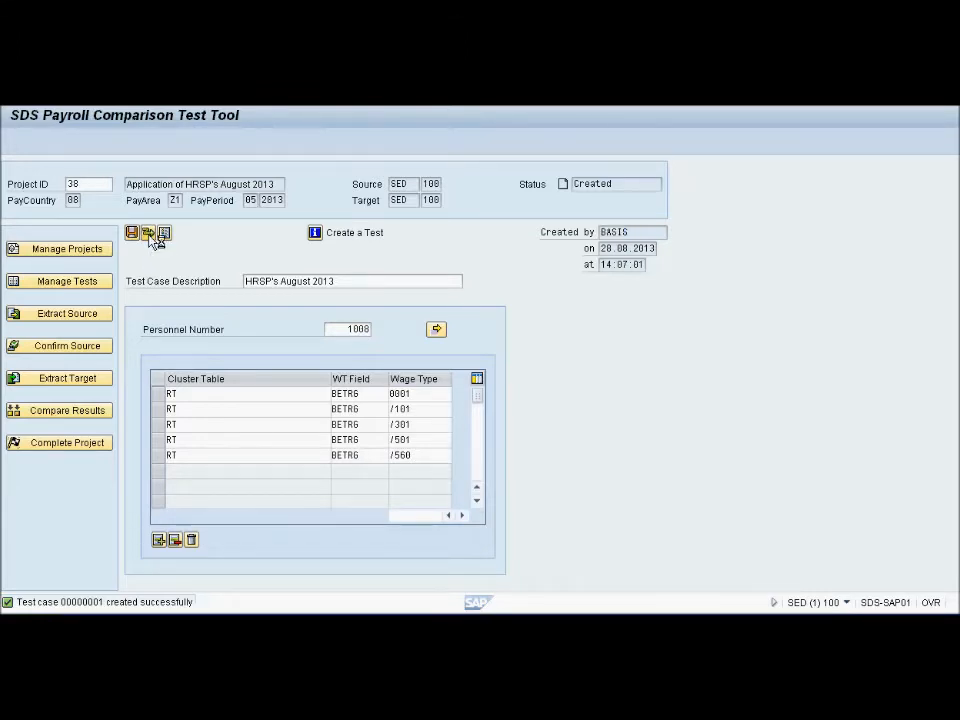
pyautogui.click(195, 297)
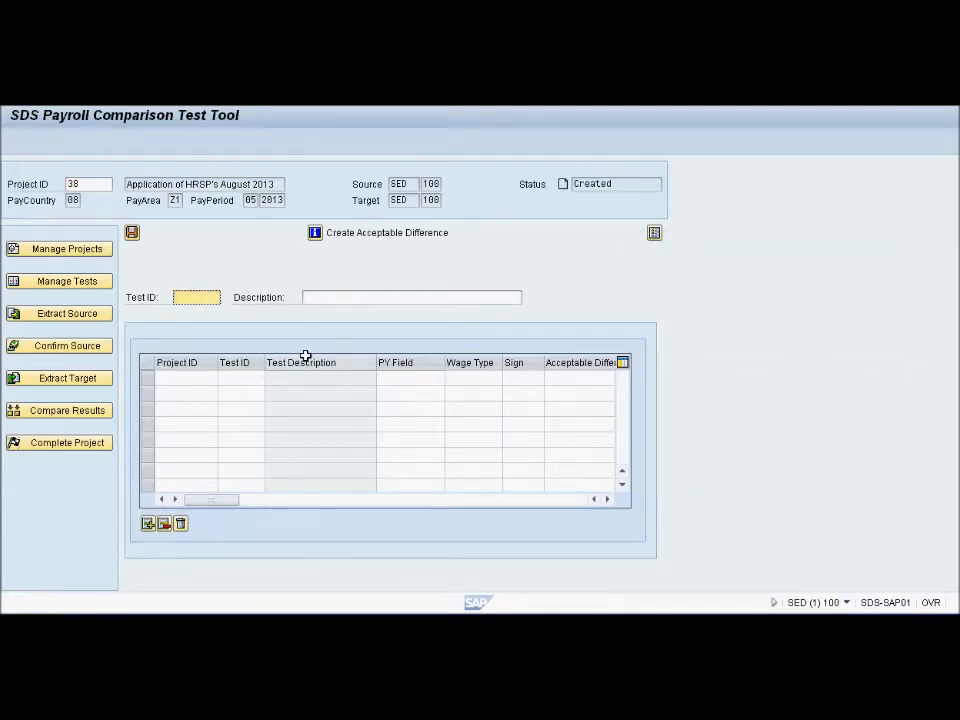
pyautogui.click(315, 233)
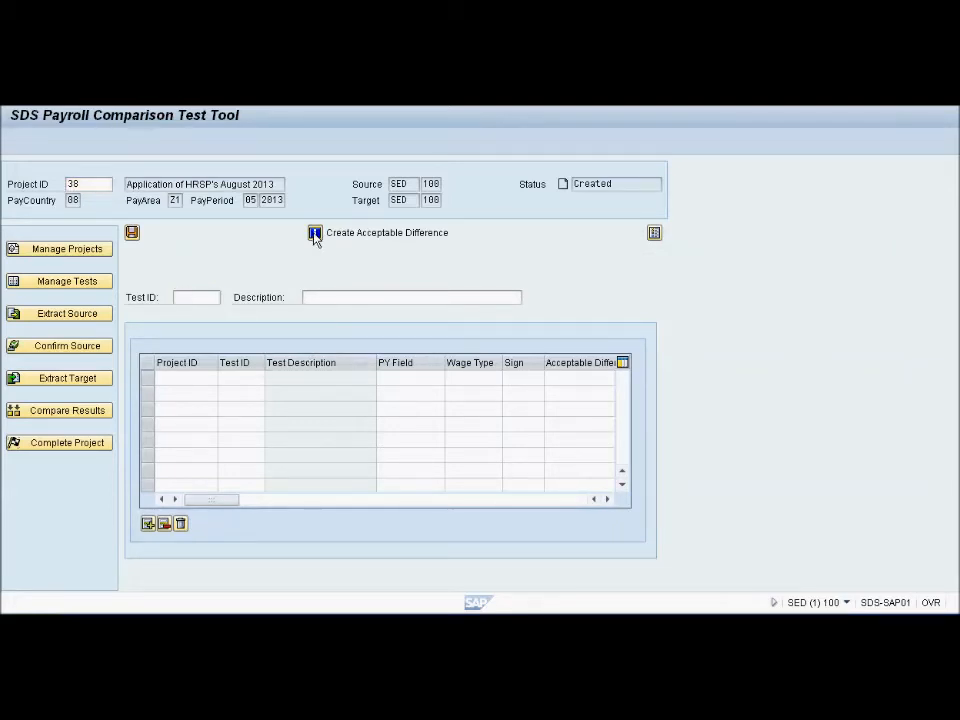
pyautogui.moveTo(579, 234); pyautogui.dragTo(496, 151)
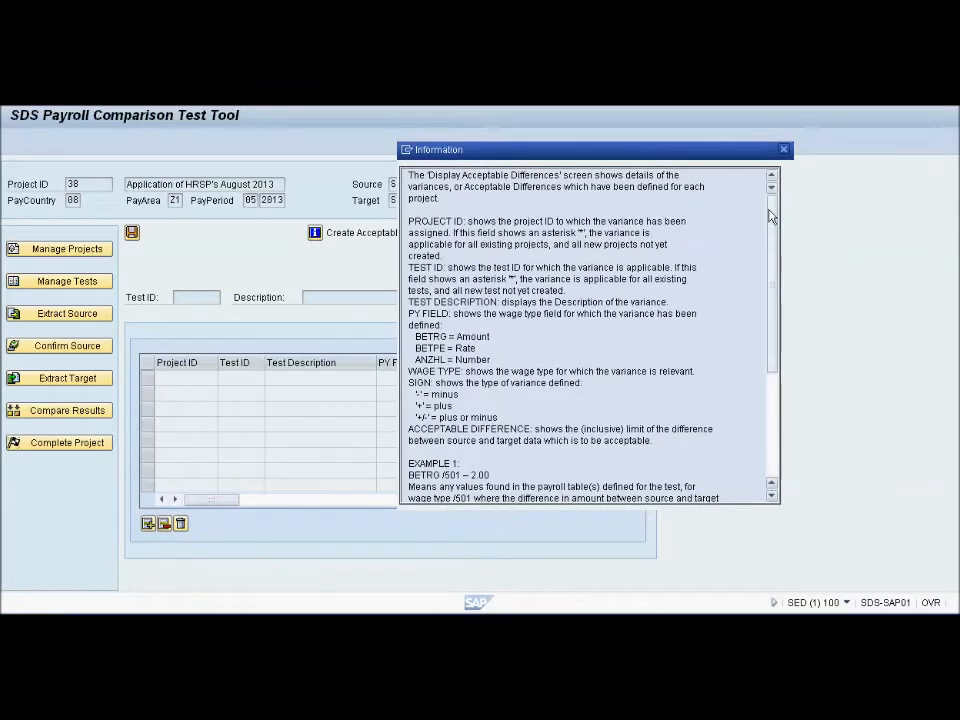
pyautogui.scroll(-2, 770, 208)
pyautogui.scroll(2, 771, 205)
pyautogui.click(783, 150)
# Enter test ID 1 with the description "HRSP's August 2013" for the acceptable difference
pyautogui.click(188, 298)
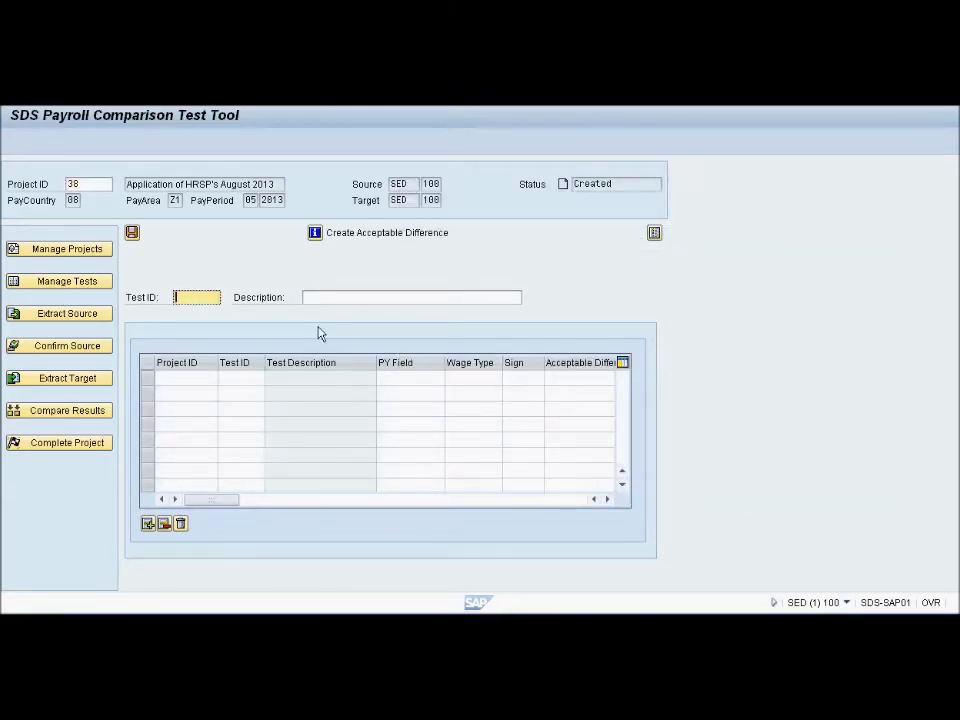
pyautogui.write('1')
pyautogui.press('Tab')
pyautogui.write("HRSP's Au")
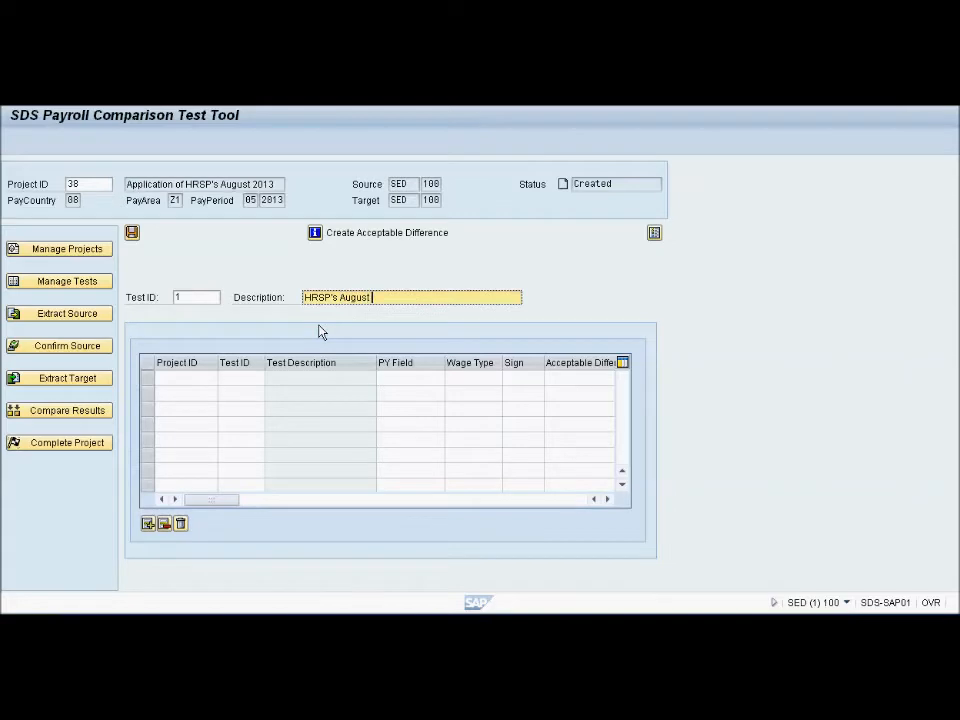
pyautogui.write('gust 20134')
# Assign the first acceptable difference row to project 00000038 and test 00000001
pyautogui.click(183, 379)
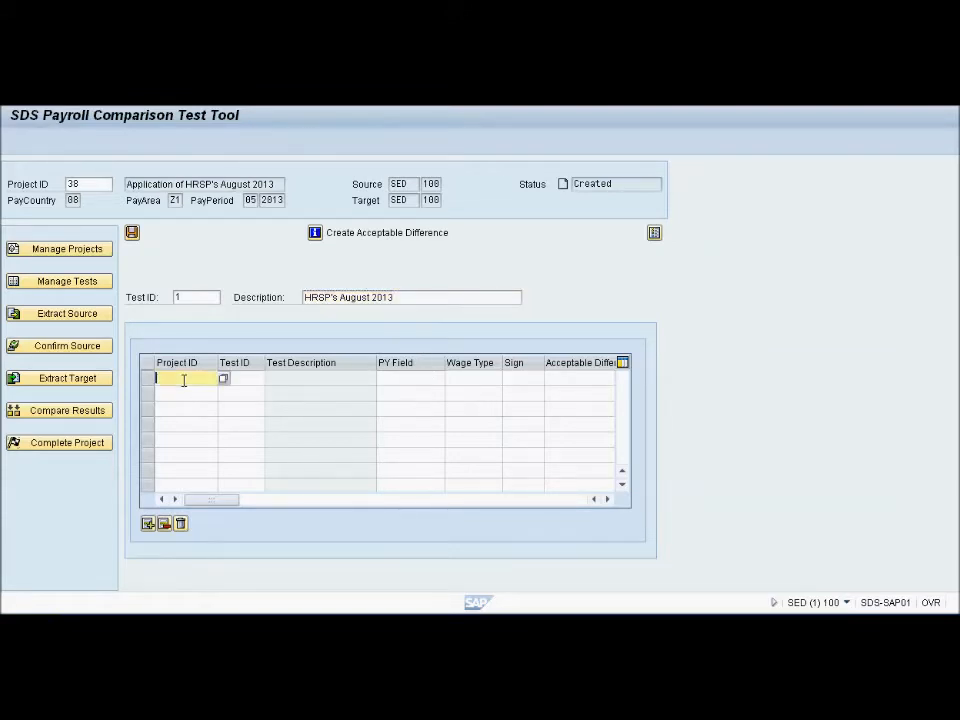
pyautogui.click(223, 379)
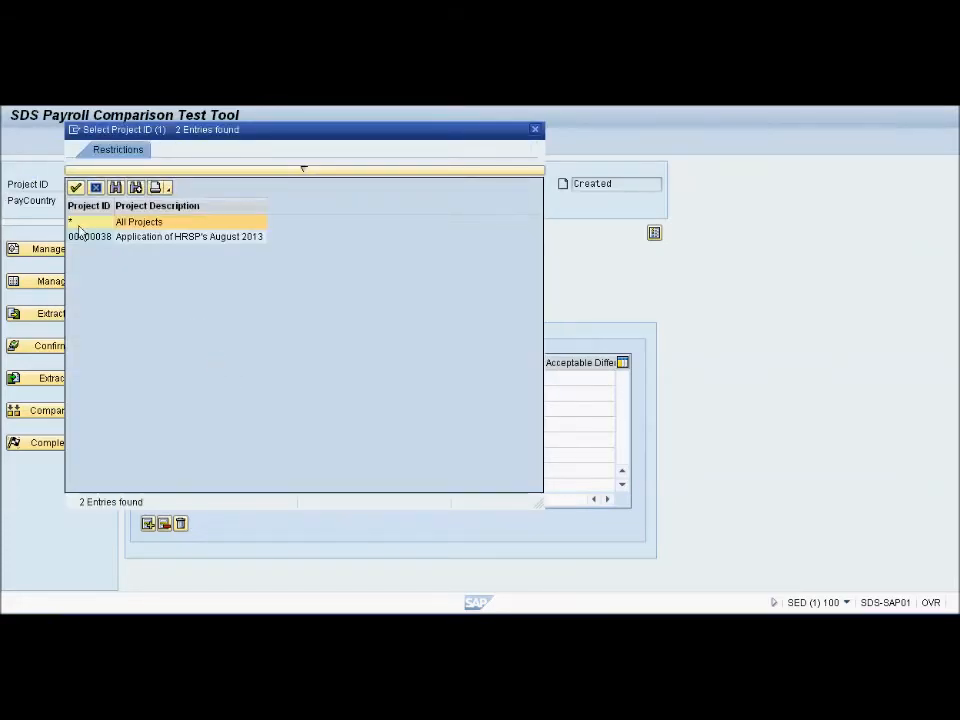
pyautogui.doubleClick(90, 238)
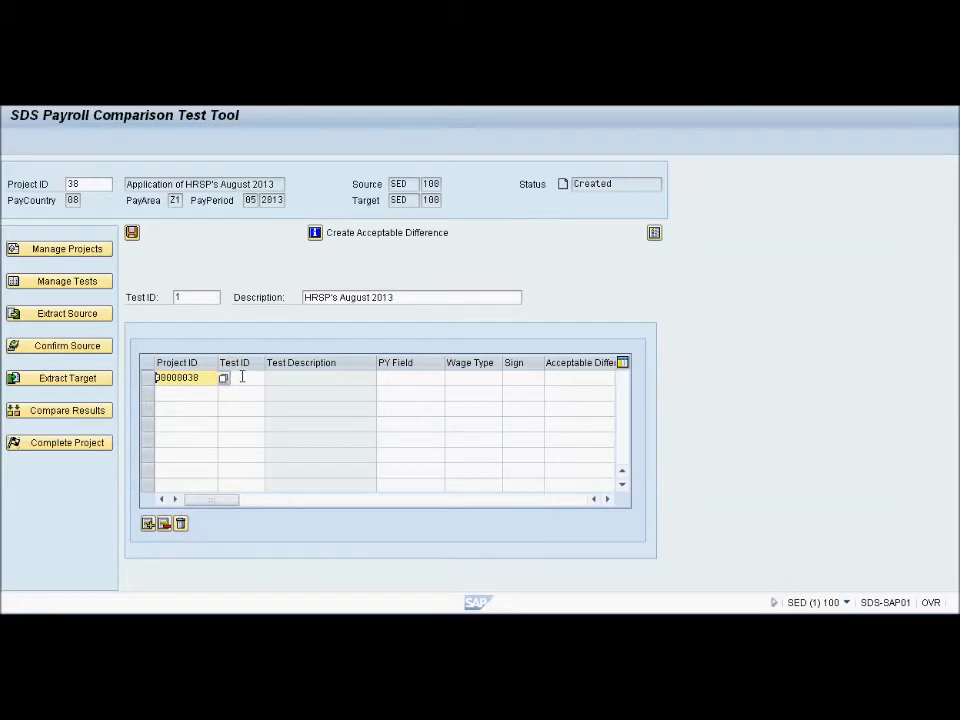
pyautogui.click(242, 378)
pyautogui.click(271, 379)
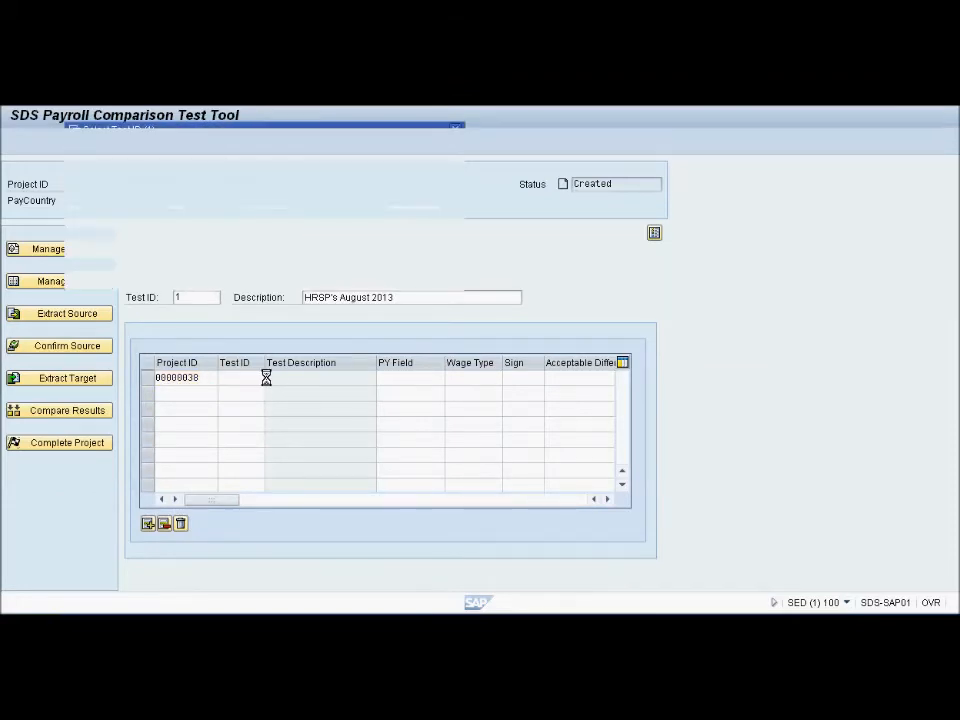
pyautogui.doubleClick(90, 237)
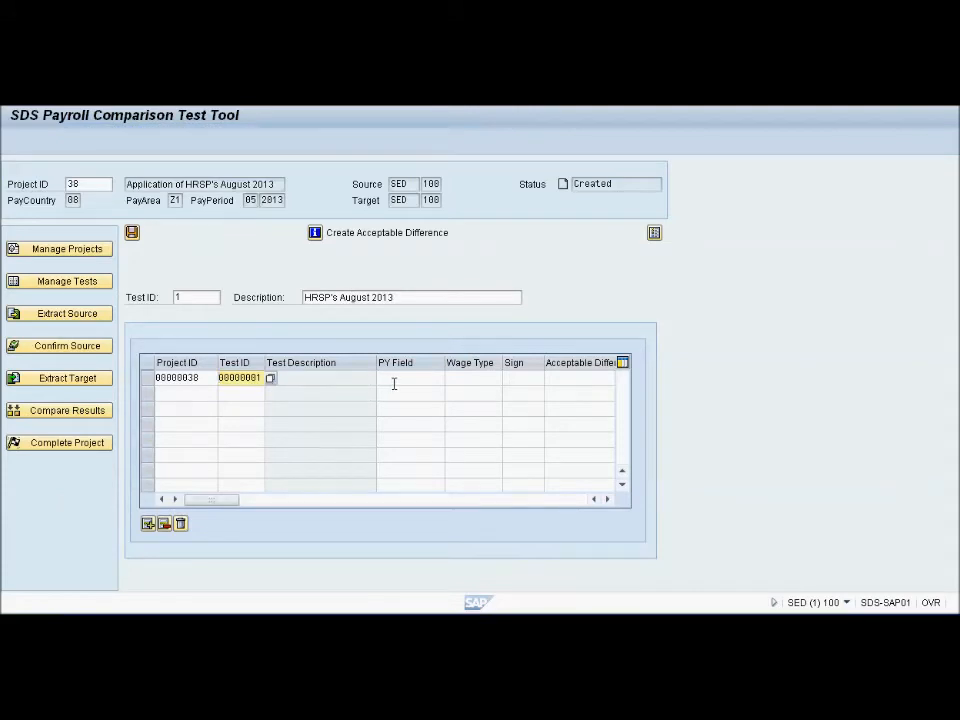
# Set the row's PY field to BETRG (Amount) and its wage type to /101
pyautogui.click(399, 378)
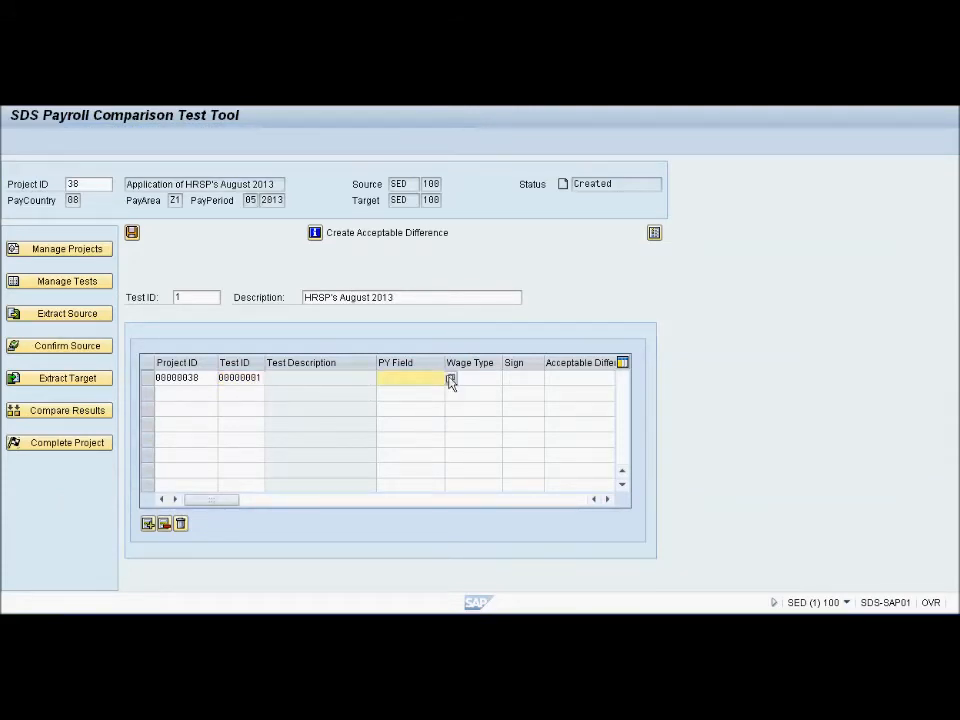
pyautogui.click(450, 378)
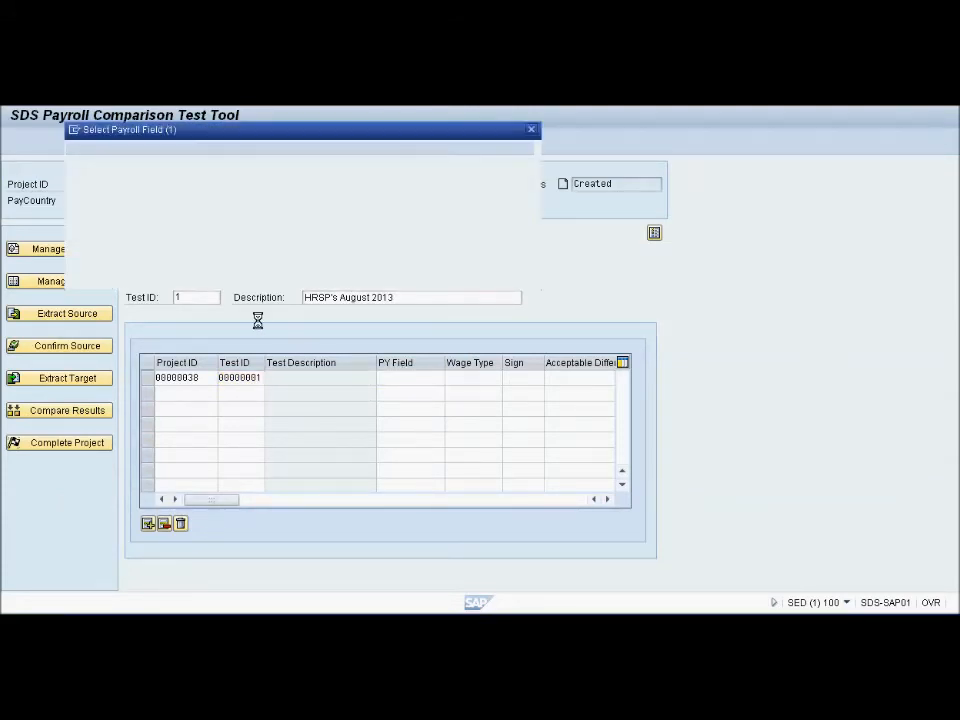
pyautogui.doubleClick(88, 266)
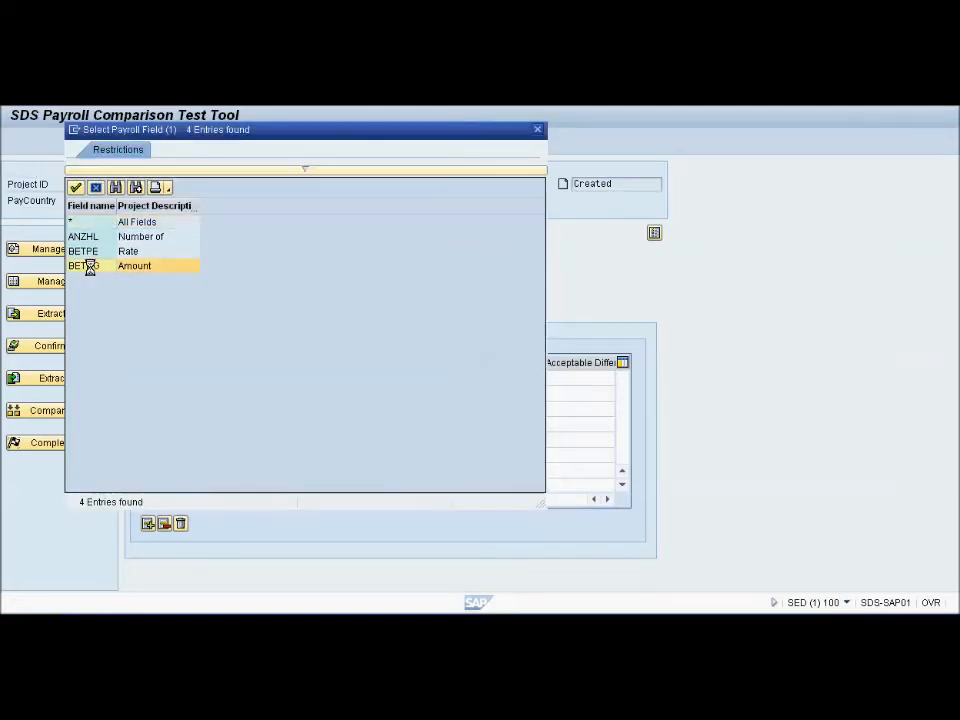
pyautogui.click(476, 381)
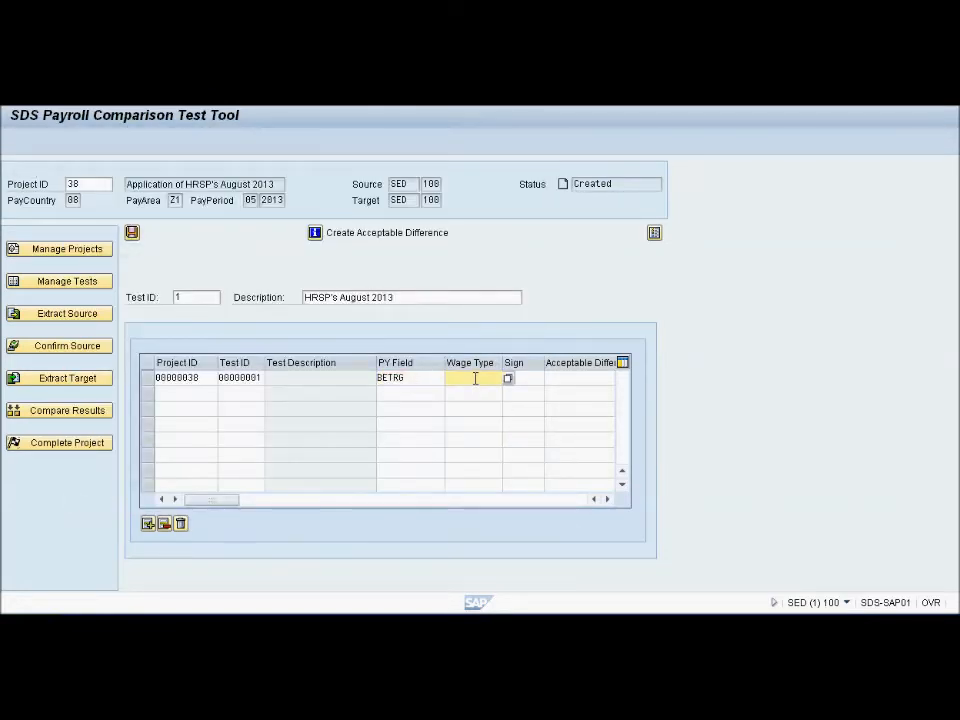
pyautogui.write('0001')
pyautogui.press('BackSpace')
pyautogui.press('BackSpace')
pyautogui.press('BackSpace')
pyautogui.write('/101')
pyautogui.press('Tab')
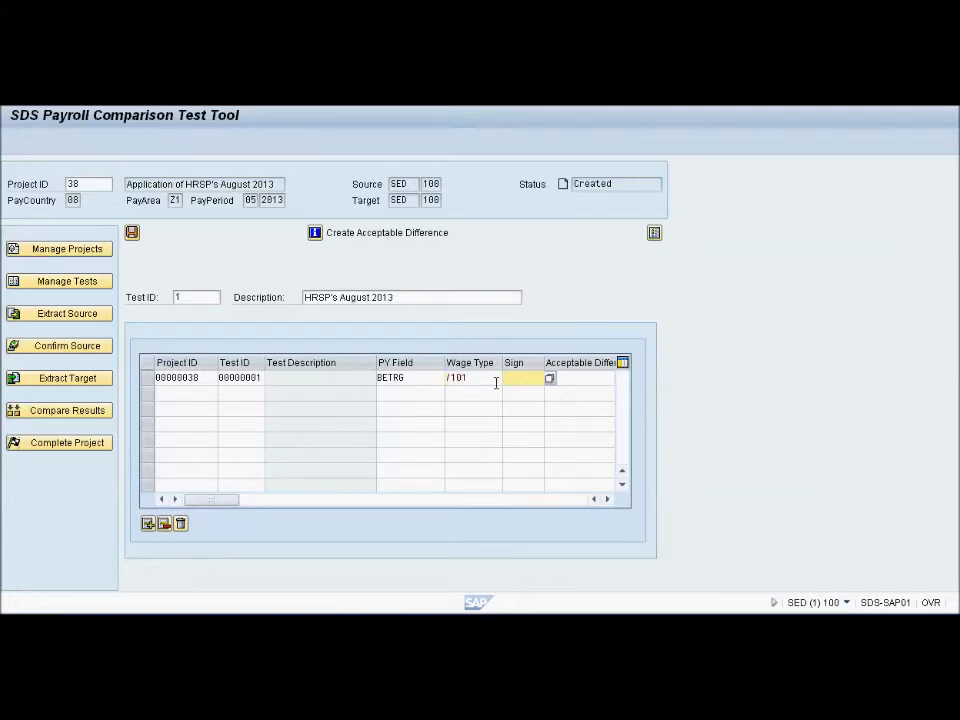
# Set the row's sign to +/- and its acceptable difference to 1
pyautogui.click(550, 379)
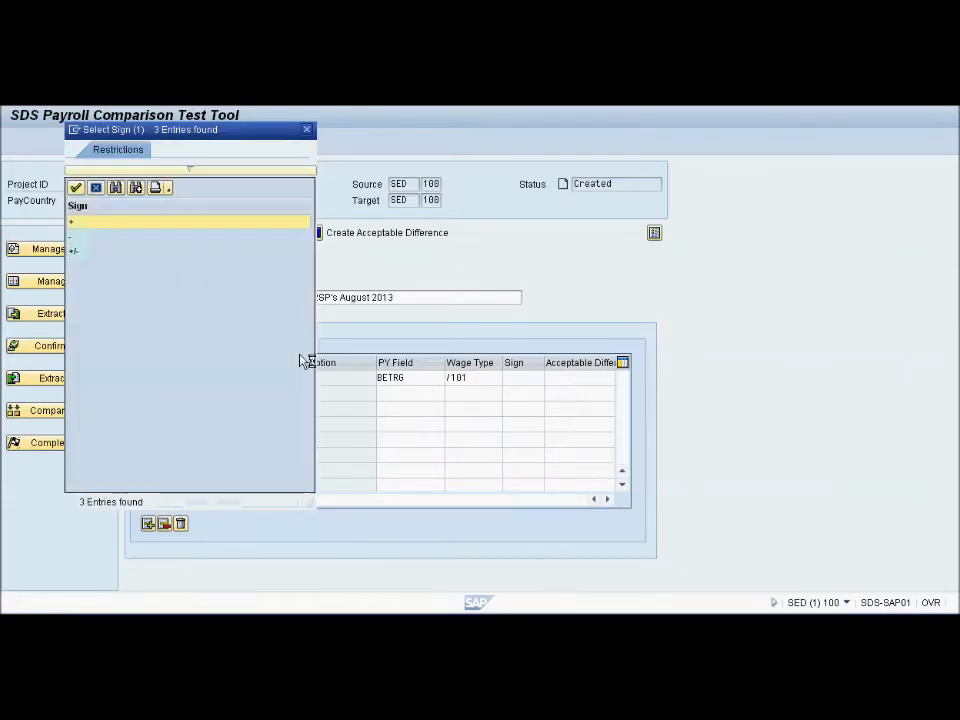
pyautogui.doubleClick(75, 252)
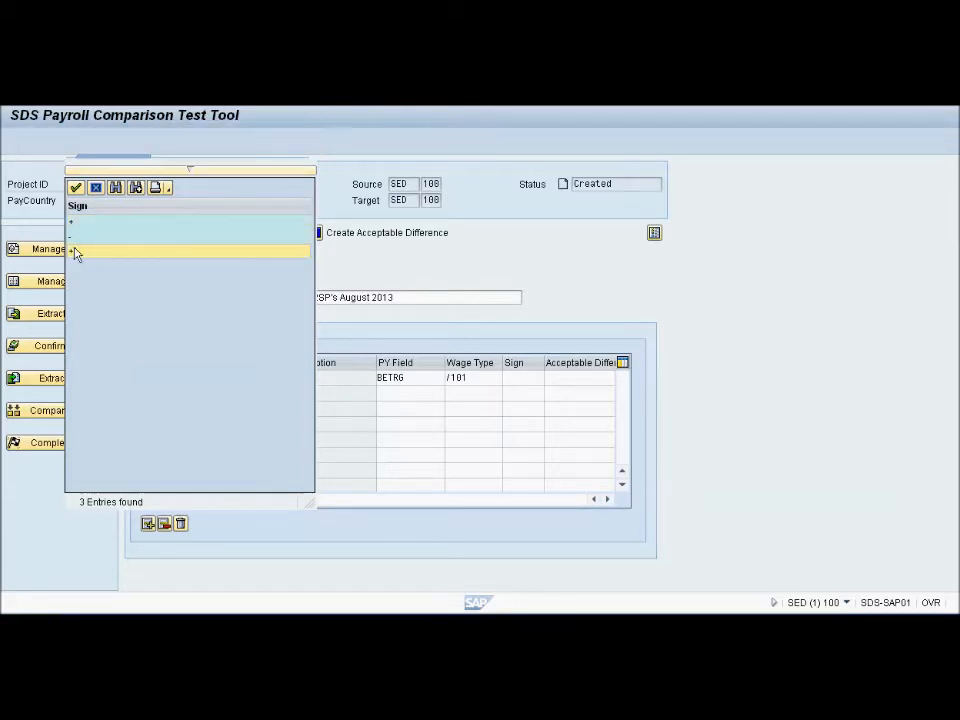
pyautogui.click(605, 383)
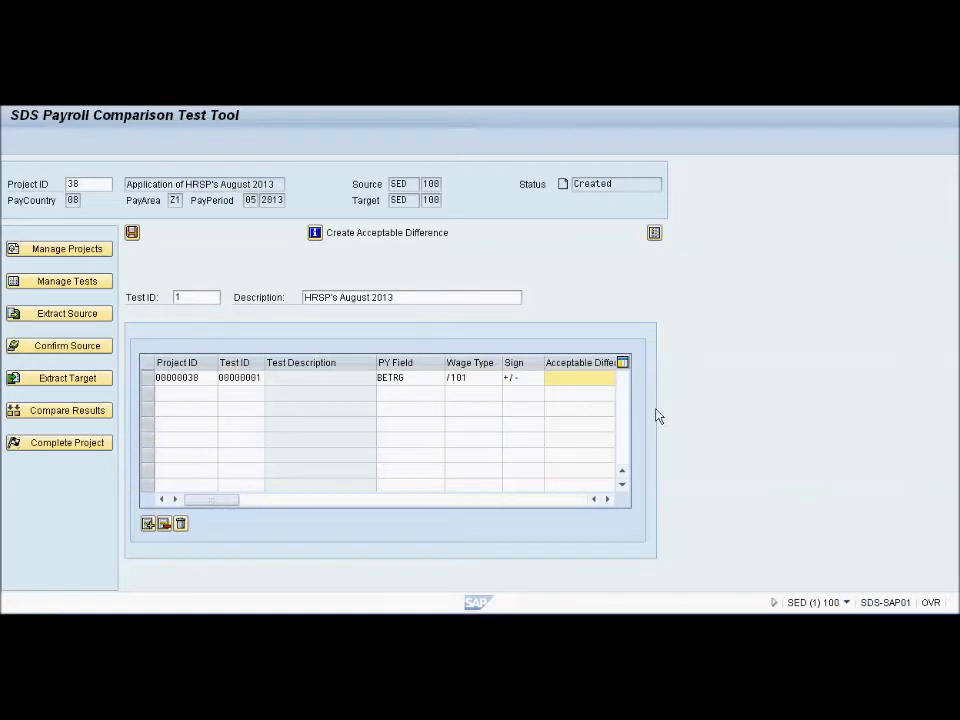
pyautogui.click(605, 500)
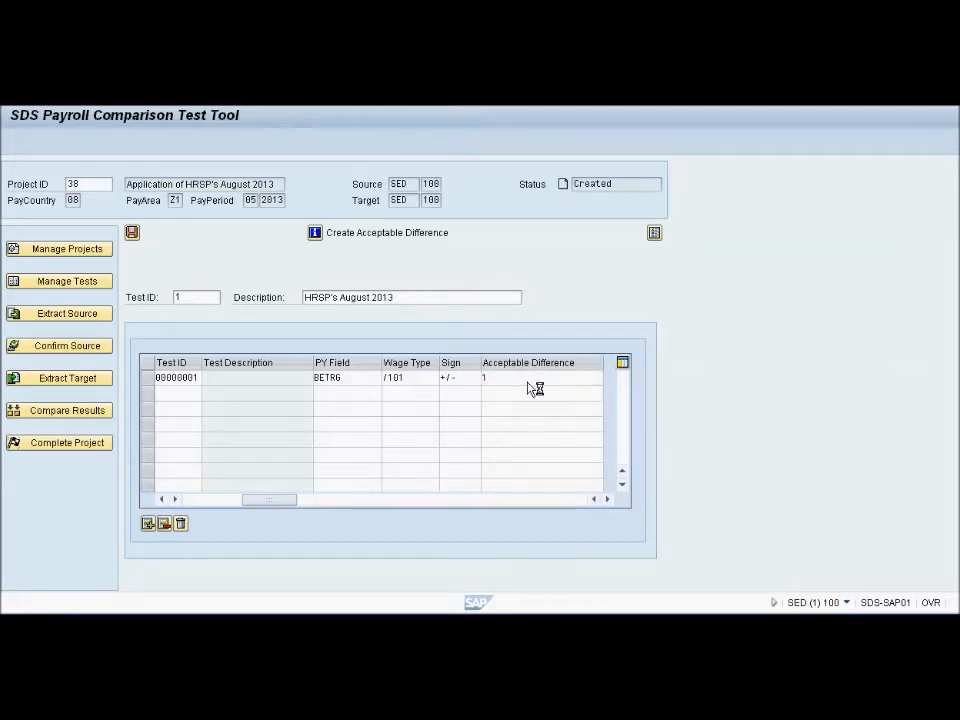
# Confirm the acceptable difference entry and save it for test 1
pyautogui.press('Return')
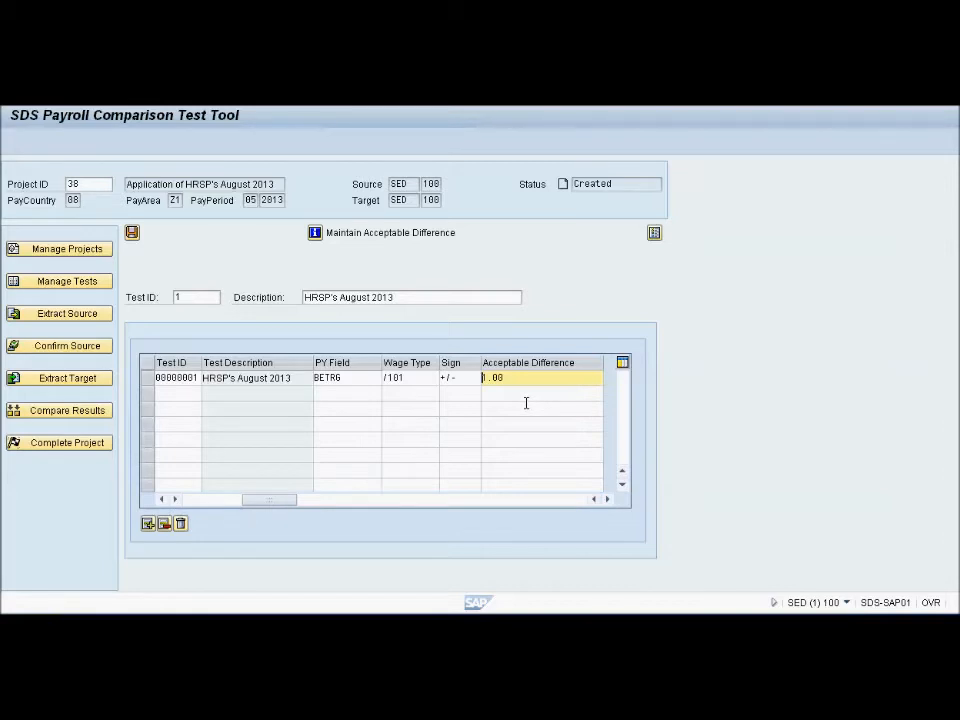
pyautogui.click(132, 233)
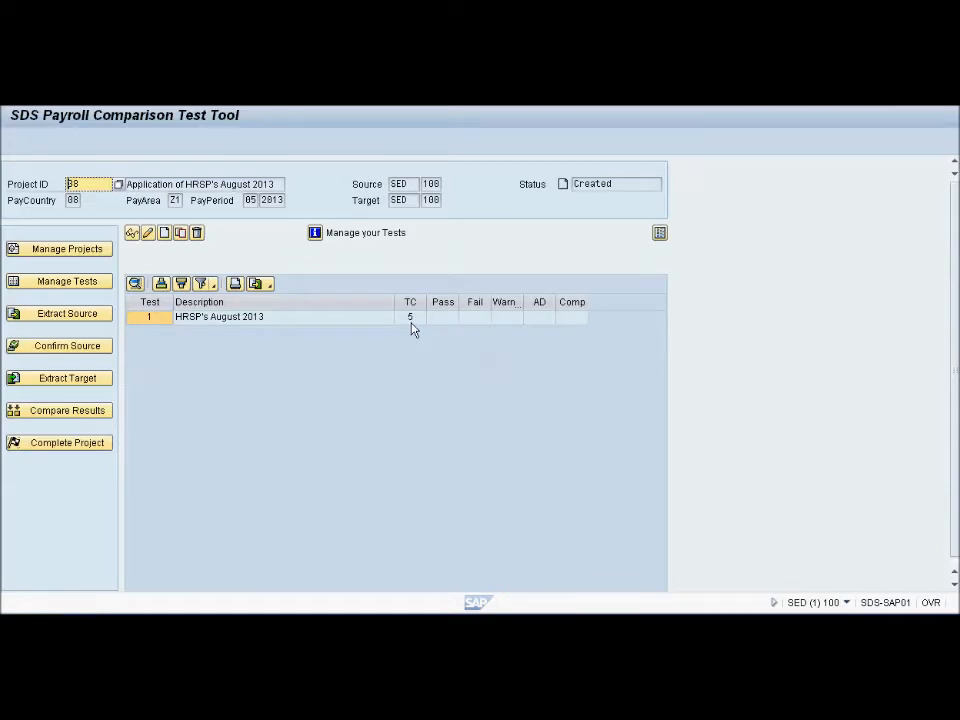
# Display test 1, "HRSP's August 2013", and review its personnel number and the wage types of its test cases
pyautogui.click(157, 322)
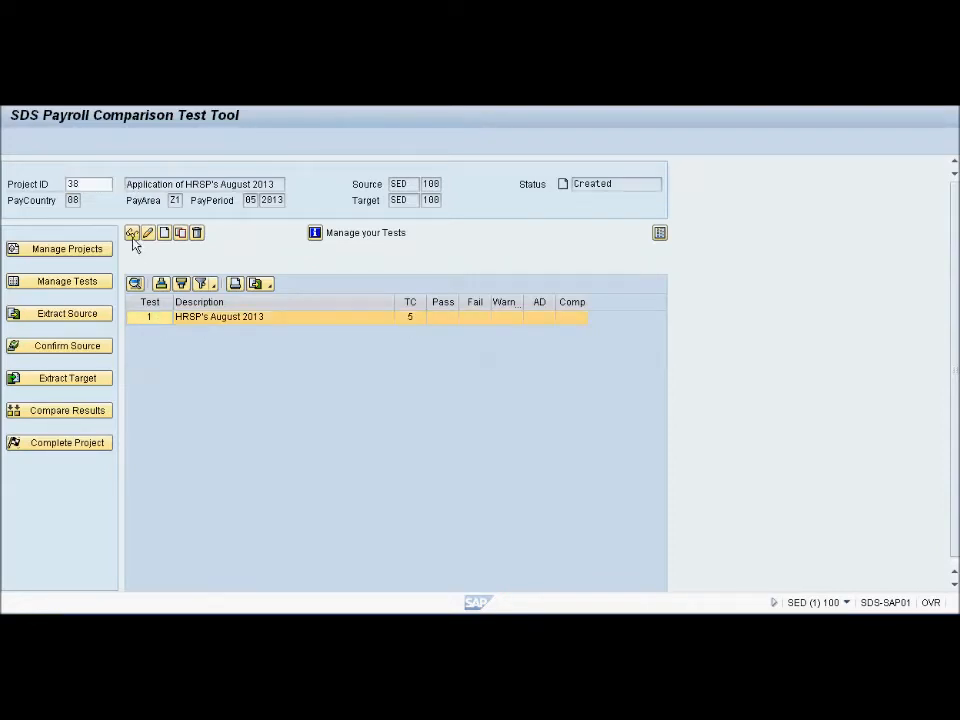
pyautogui.click(132, 235)
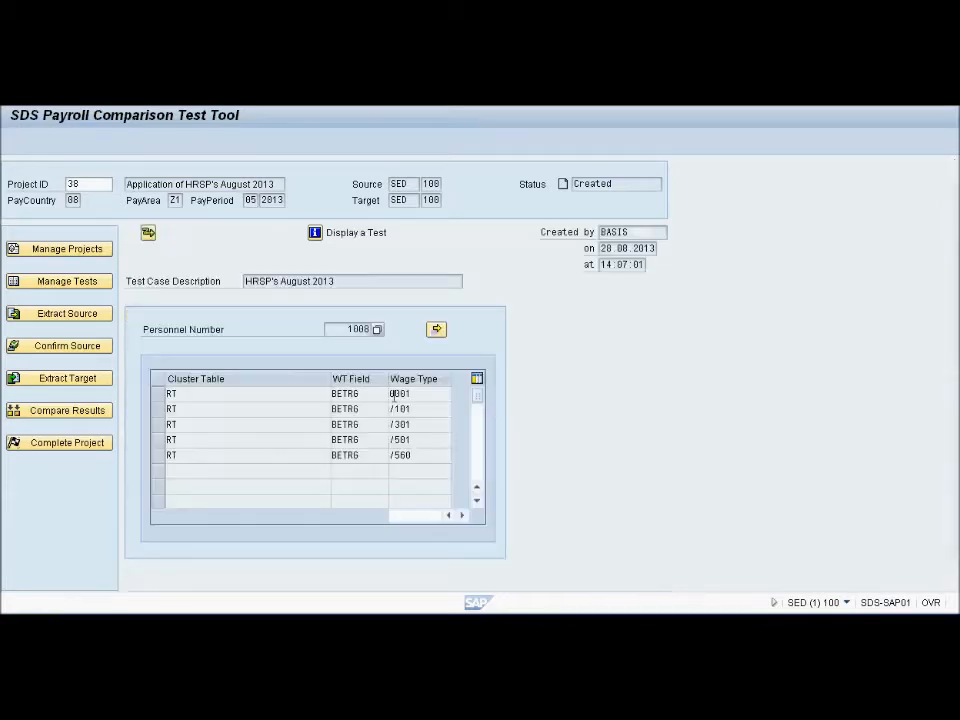
pyautogui.press('Down')
pyautogui.press('Down')
pyautogui.press('Down')
pyautogui.press('Down')
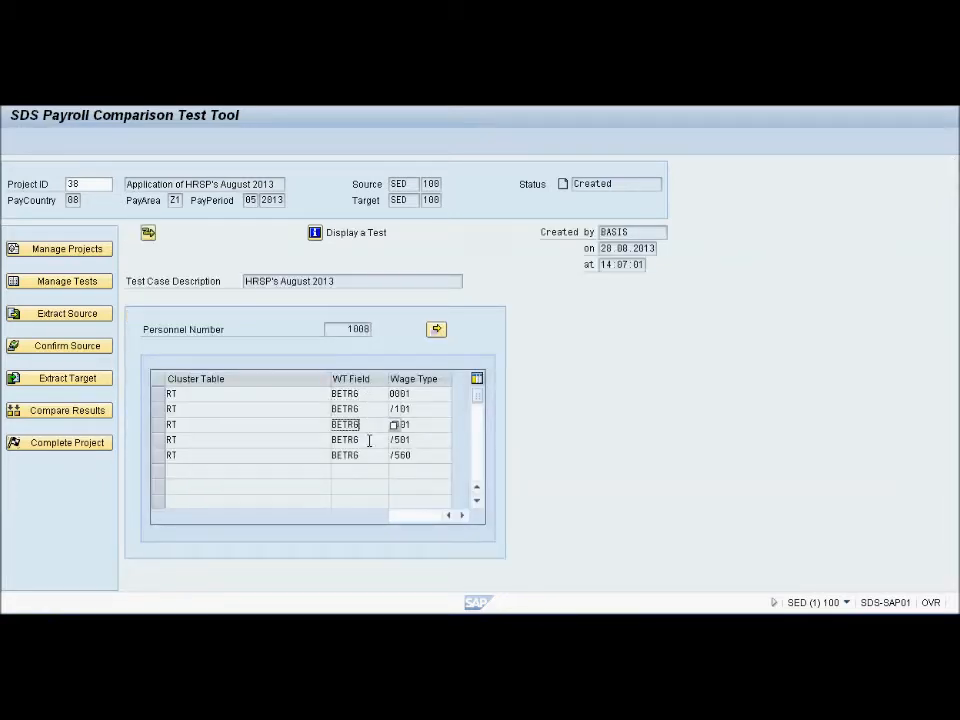
pyautogui.doubleClick(356, 329)
pyautogui.click(417, 395)
pyautogui.click(416, 409)
pyautogui.click(416, 395)
pyautogui.click(418, 409)
pyautogui.click(419, 424)
pyautogui.click(420, 440)
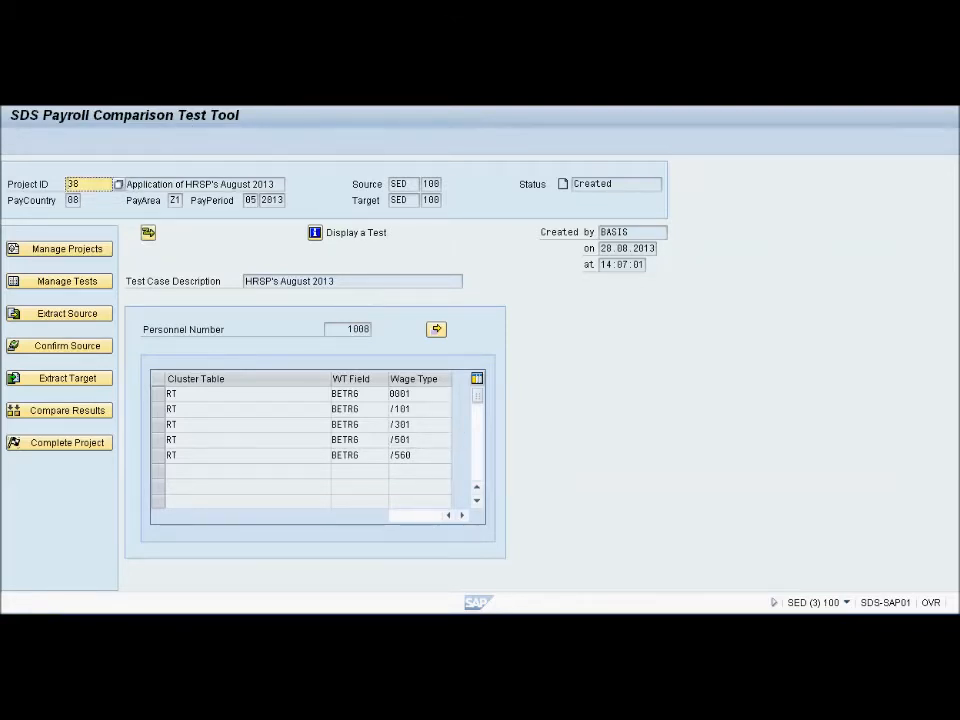
pyautogui.press('F3')
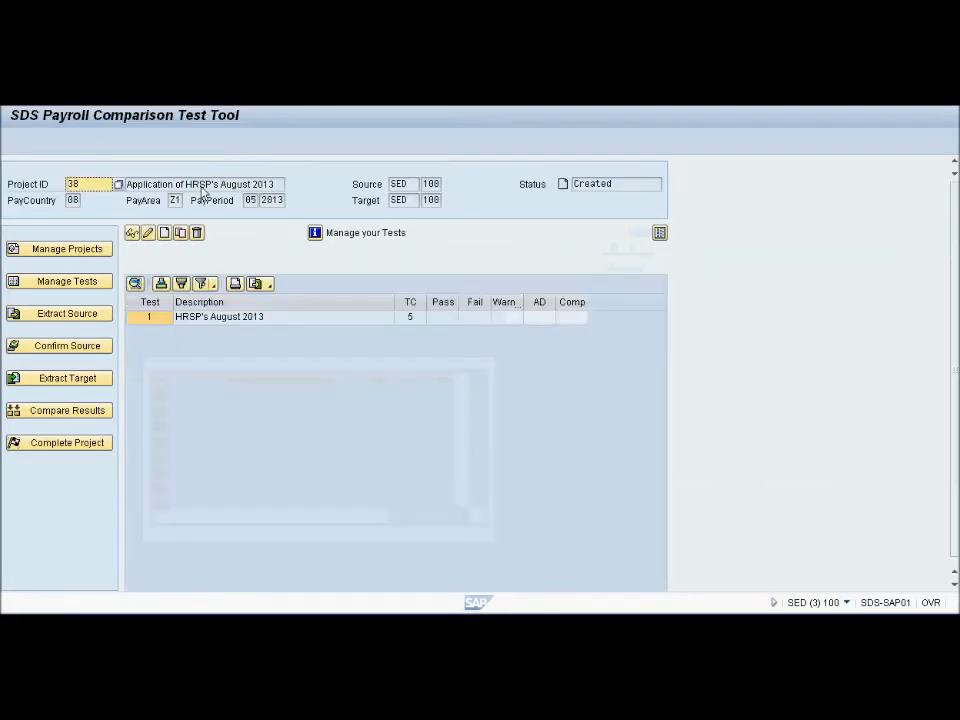
# Add a second employee's personnel number as a single value to test 1 and save the changed test
pyautogui.click(152, 317)
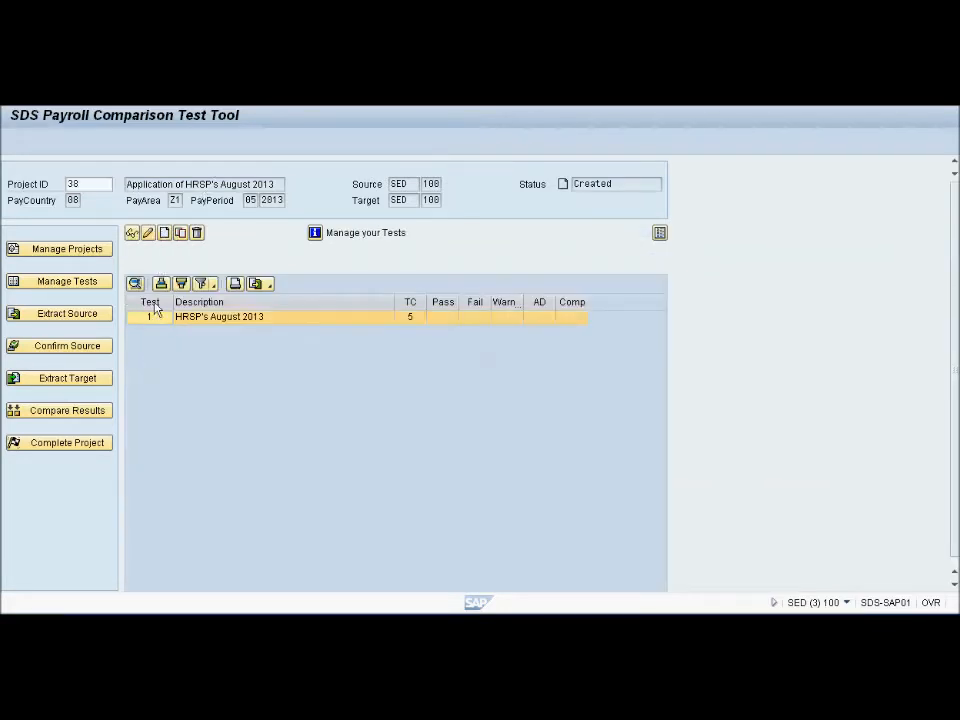
pyautogui.click(148, 233)
pyautogui.click(436, 331)
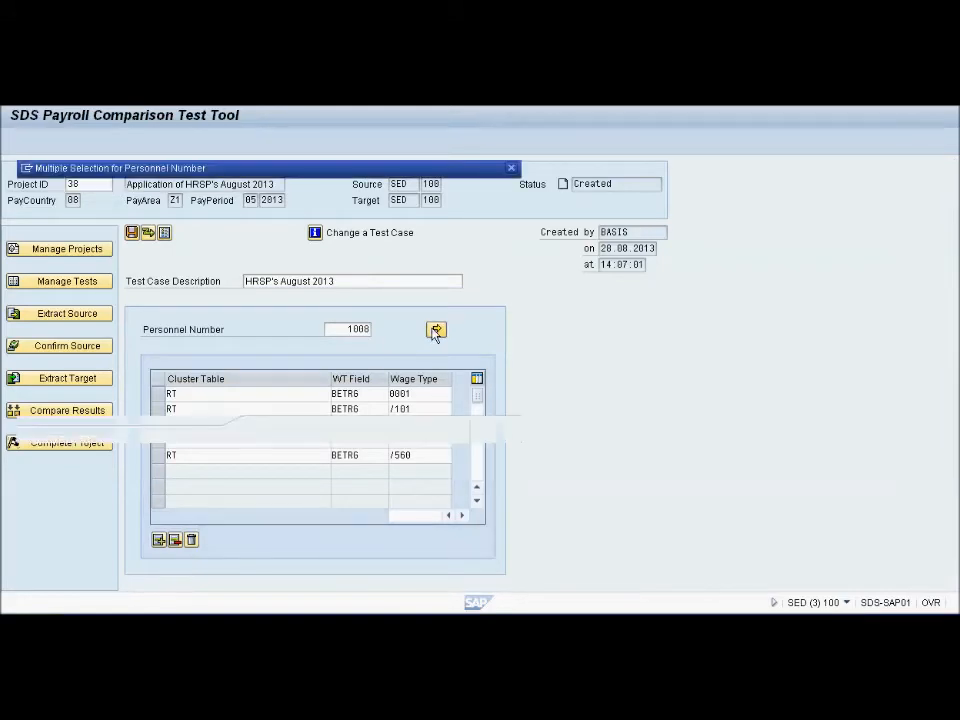
pyautogui.click(64, 274)
pyautogui.write('5086')
pyautogui.press('Return')
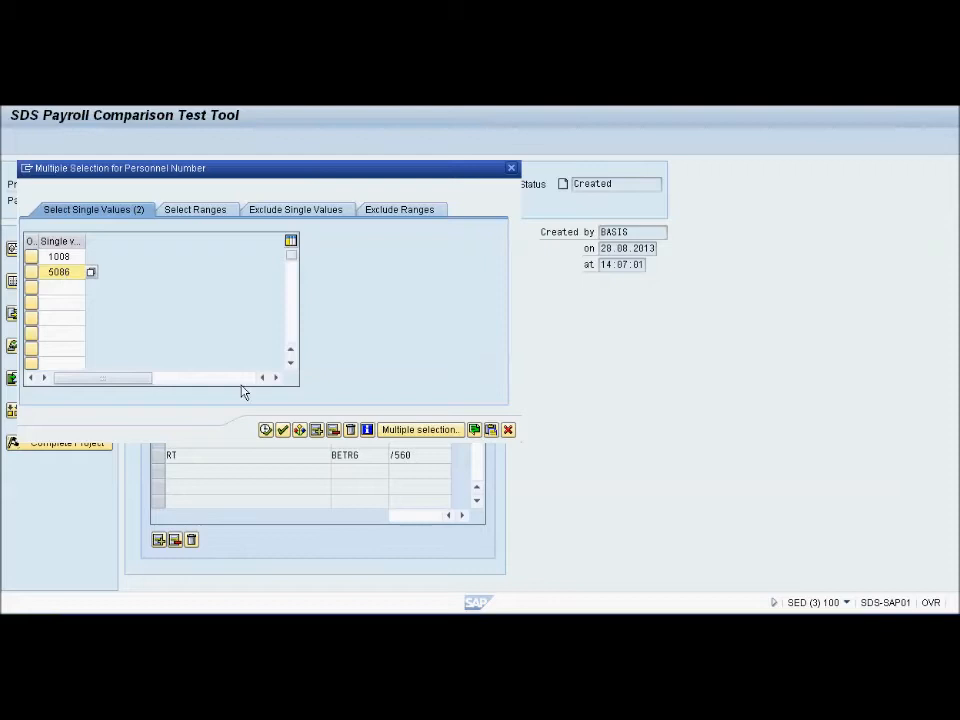
pyautogui.click(282, 430)
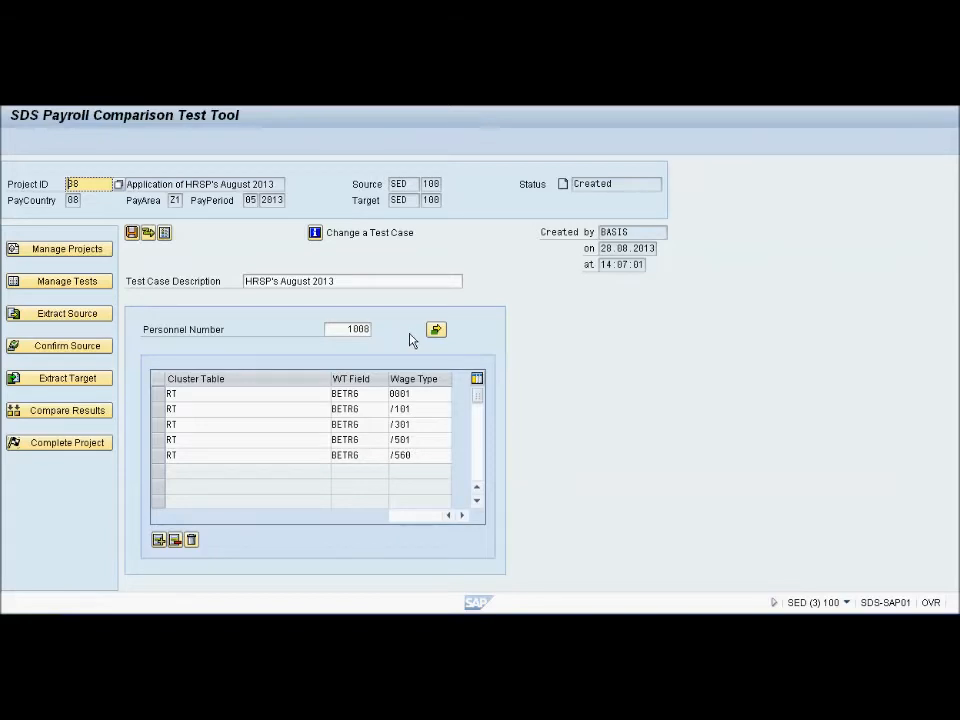
pyautogui.click(134, 236)
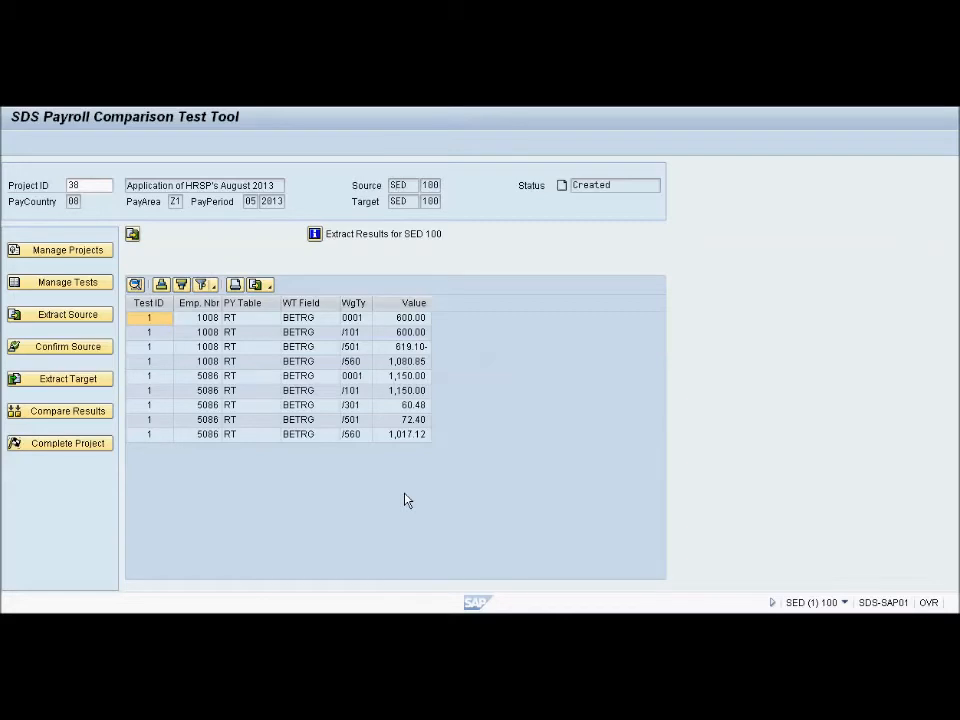
# Examine the source results for project 38, checking each employee's wage types and values
pyautogui.click(199, 334)
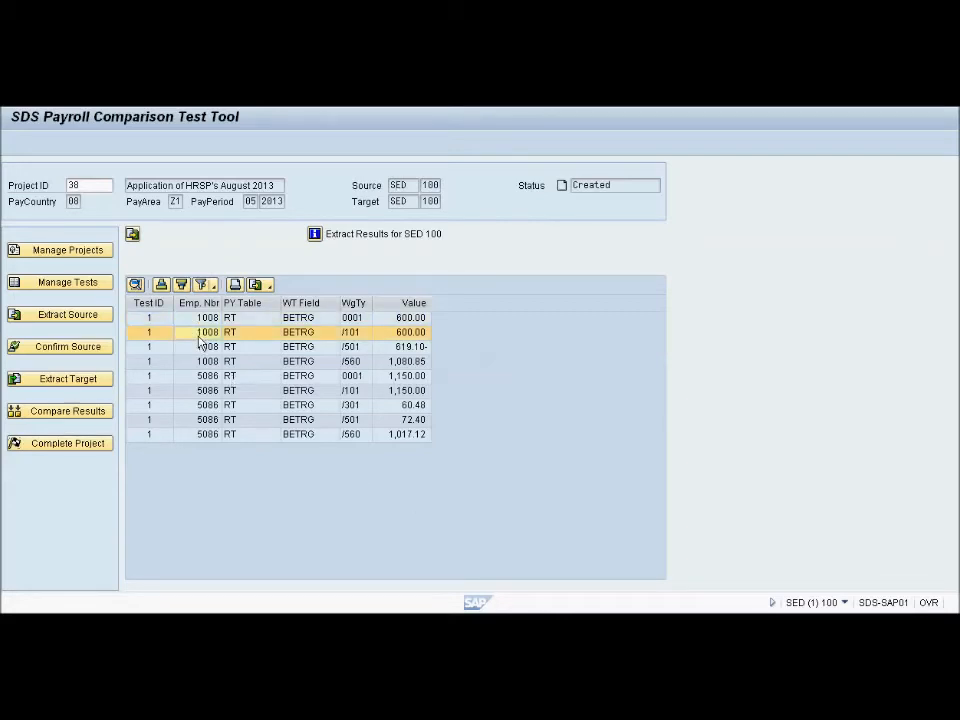
pyautogui.click(199, 347)
pyautogui.click(198, 361)
pyautogui.click(195, 377)
pyautogui.click(196, 391)
pyautogui.click(367, 318)
pyautogui.click(364, 335)
pyautogui.click(364, 347)
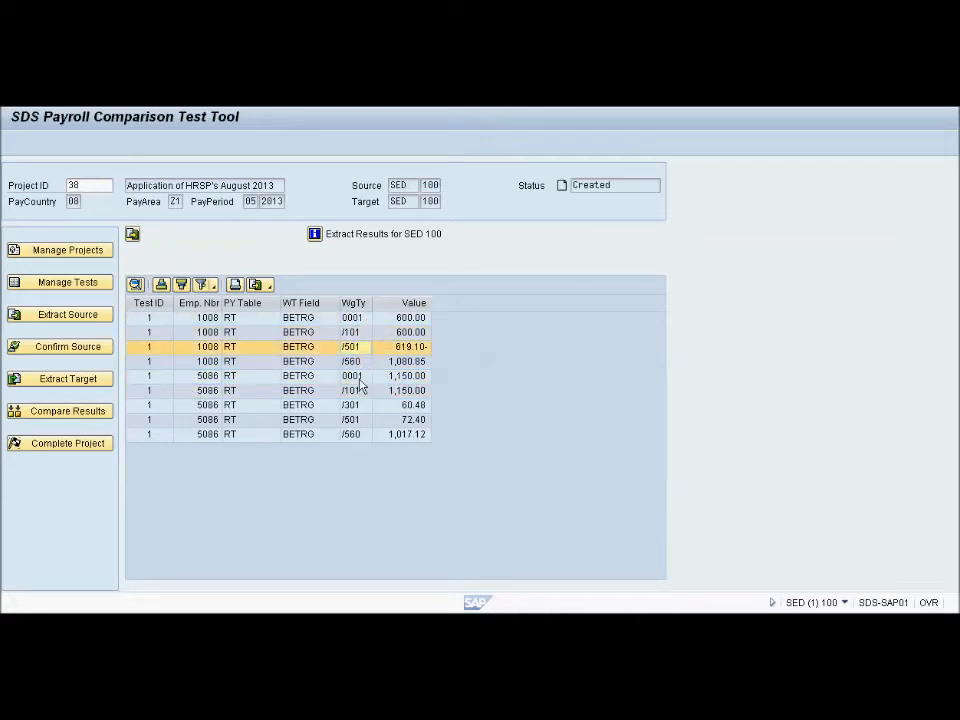
pyautogui.click(360, 378)
pyautogui.click(404, 318)
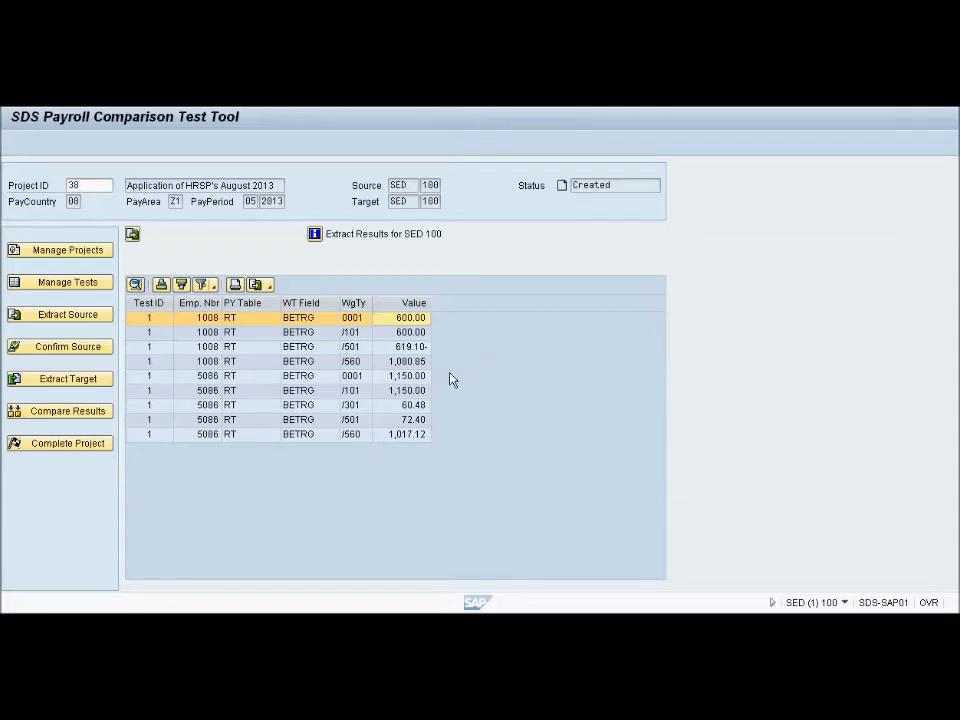
# Extract the source payroll results for project 38 and check the project's status
pyautogui.click(133, 236)
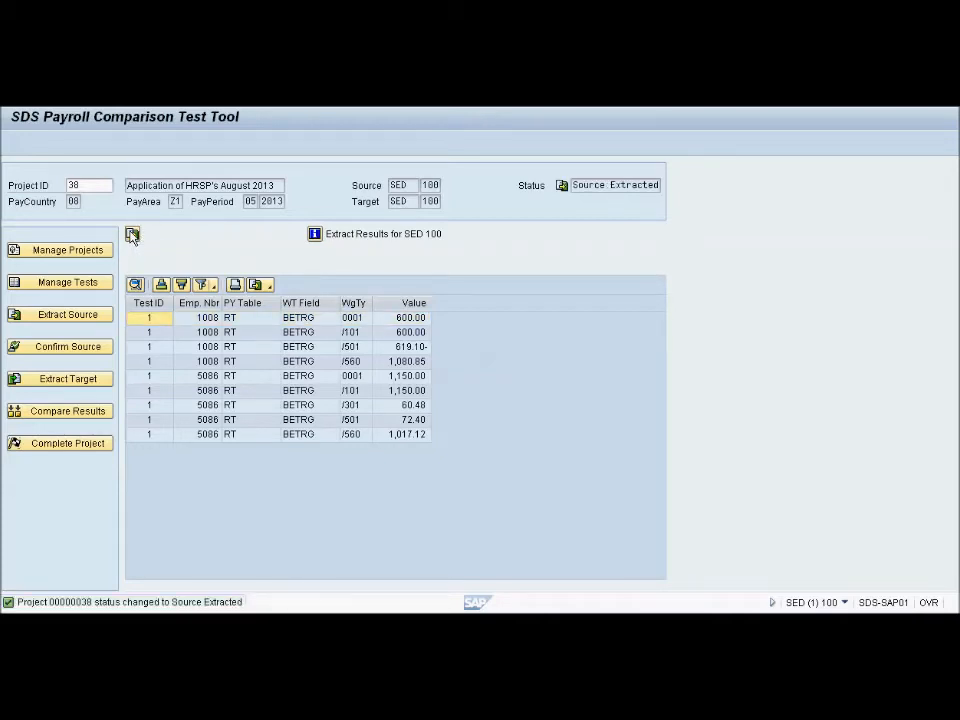
pyautogui.moveTo(572, 185); pyautogui.dragTo(653, 186)
pyautogui.click(627, 332)
# Confirm the extract of source results for project 38, locking its project, tests and source data against changes
pyautogui.click(99, 350)
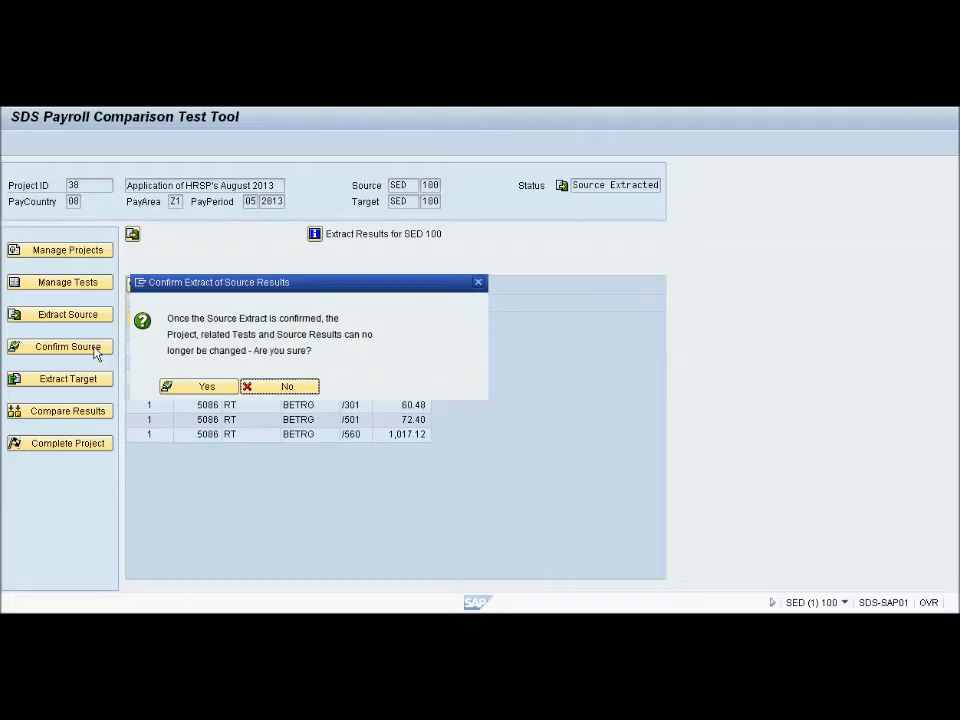
pyautogui.click(199, 391)
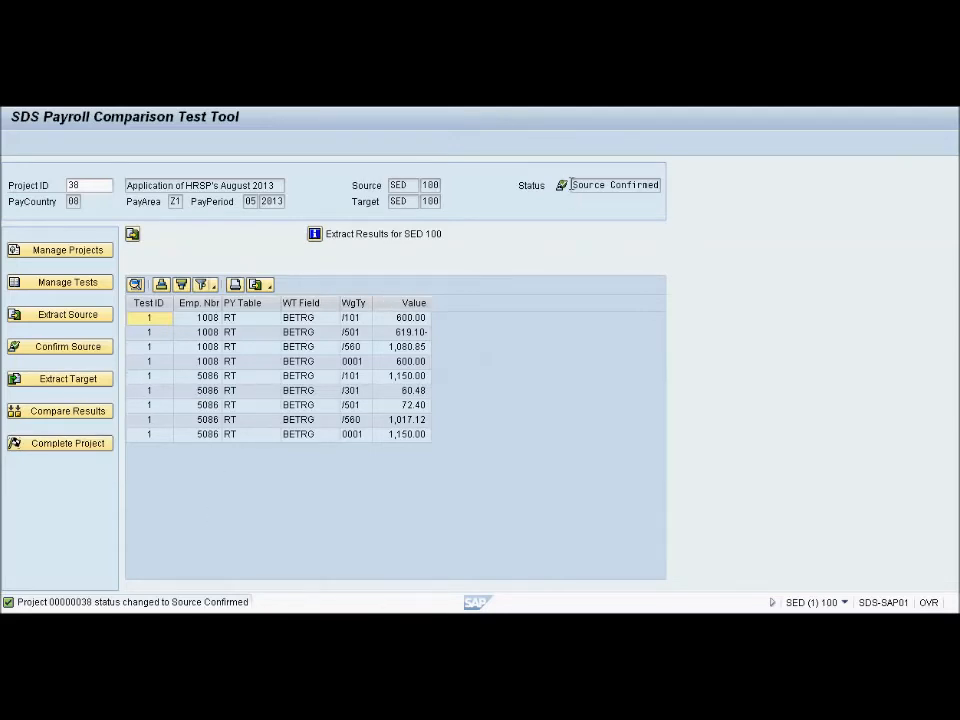
pyautogui.moveTo(573, 185); pyautogui.dragTo(661, 185)
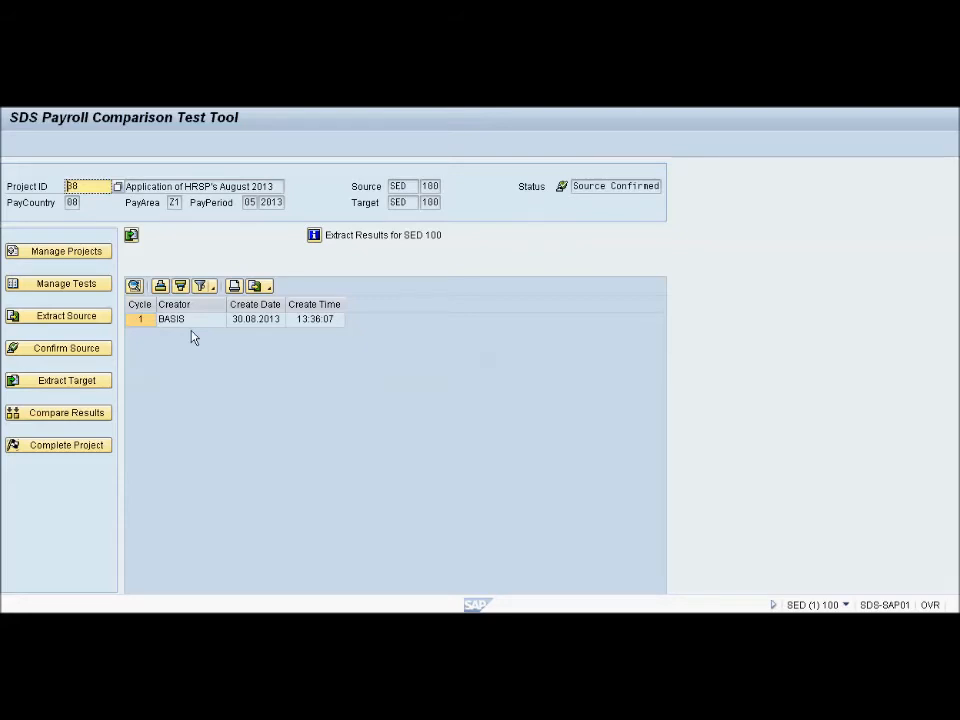
# Extract the target payroll results for project 38 and check the project's status
pyautogui.click(131, 236)
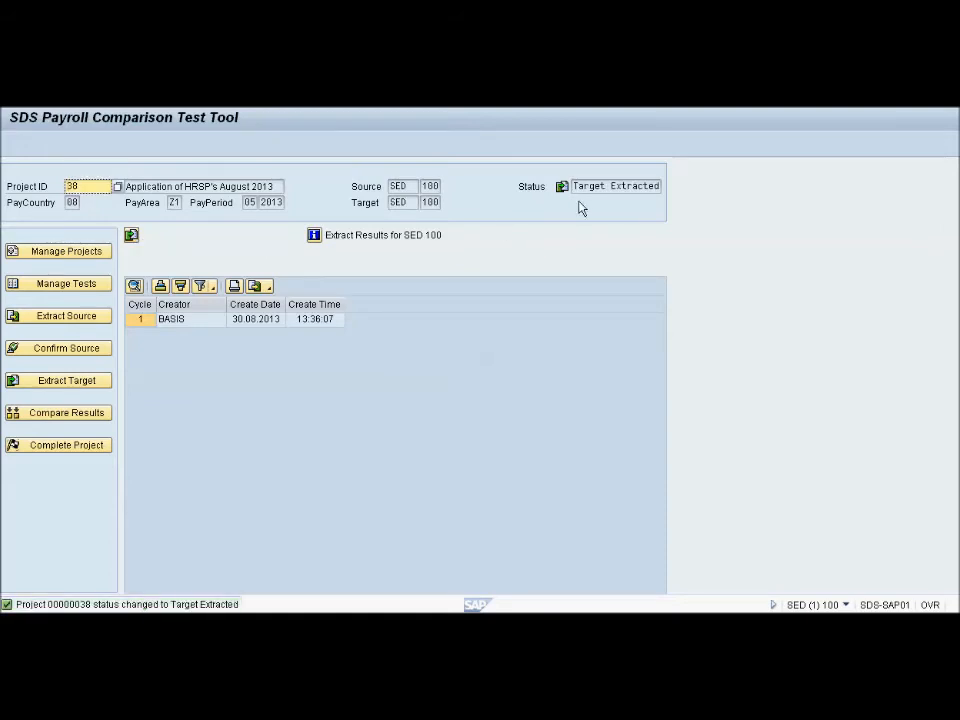
pyautogui.moveTo(573, 186); pyautogui.dragTo(657, 186)
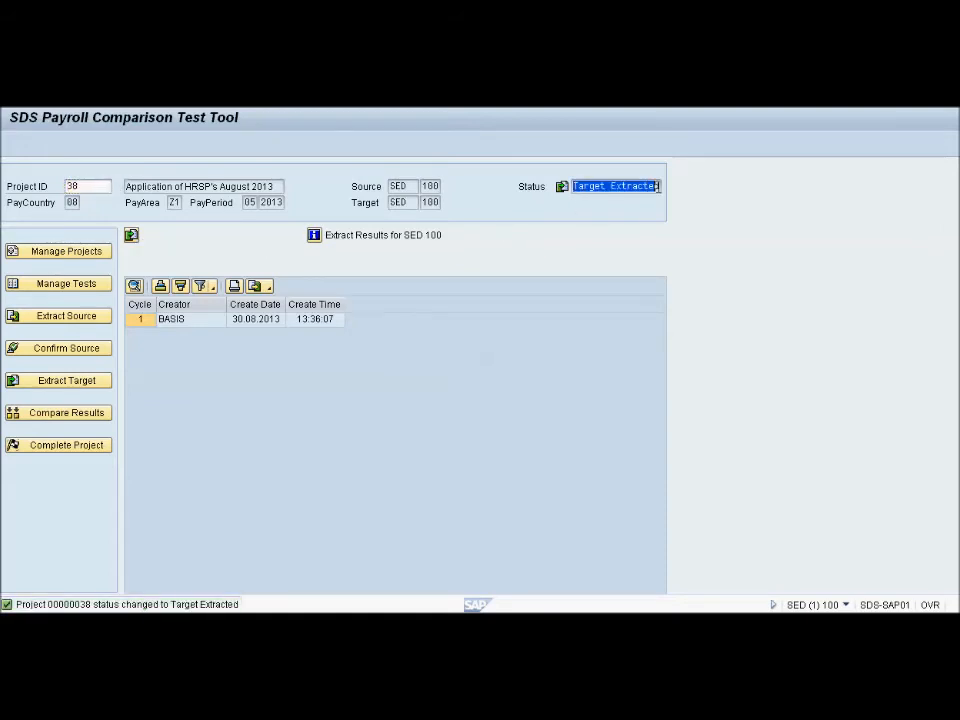
pyautogui.click(187, 607)
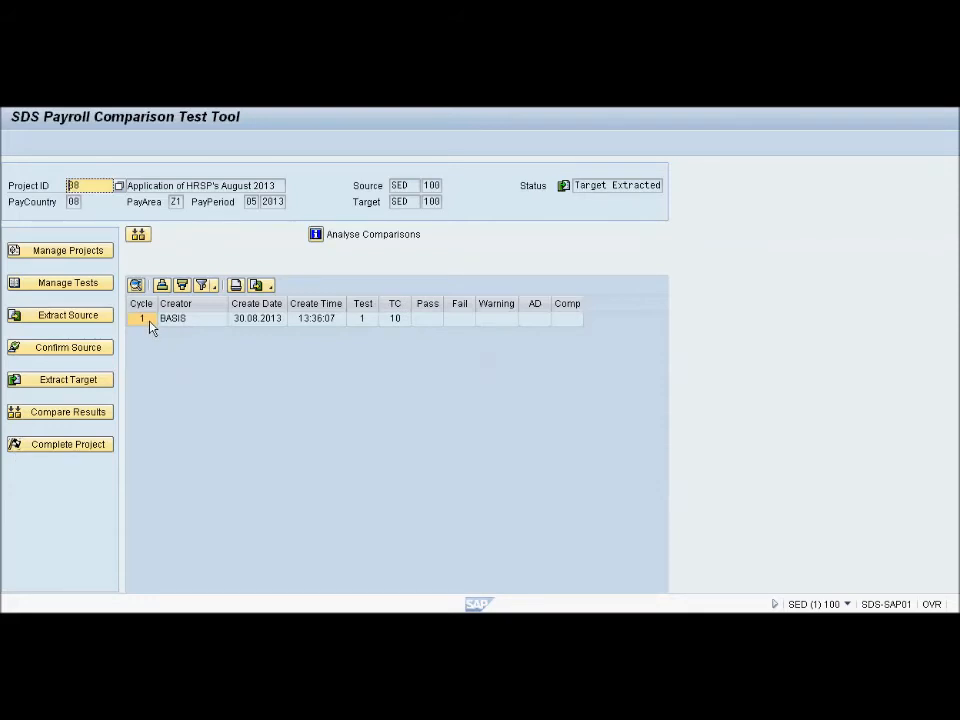
# Run the comparison of source and target results for cycle 1 of project 38
pyautogui.click(355, 326)
pyautogui.click(393, 321)
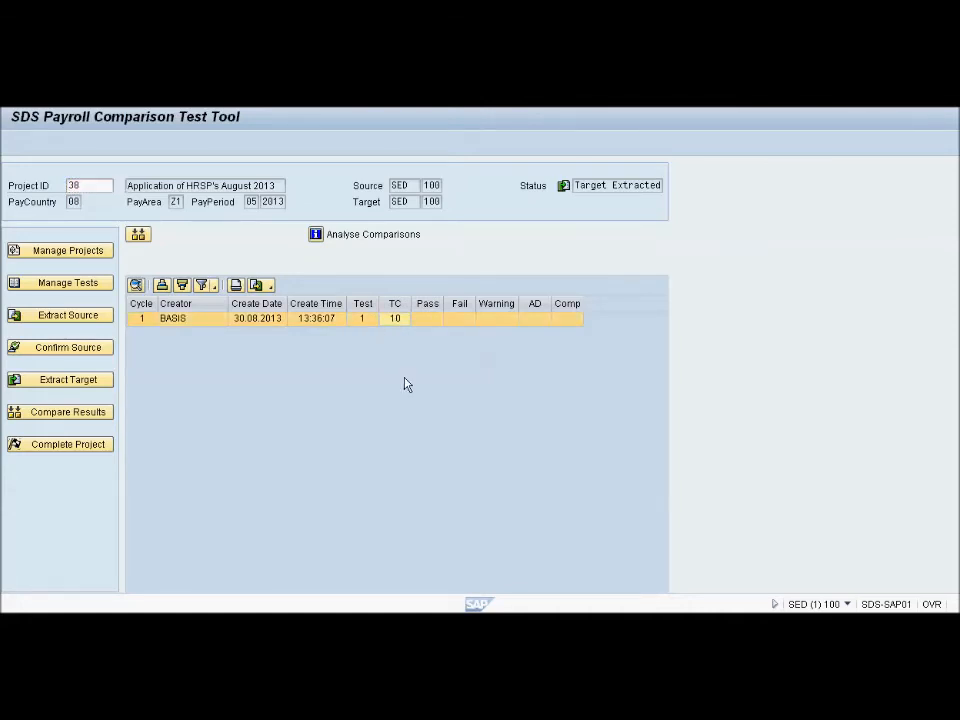
pyautogui.click(141, 236)
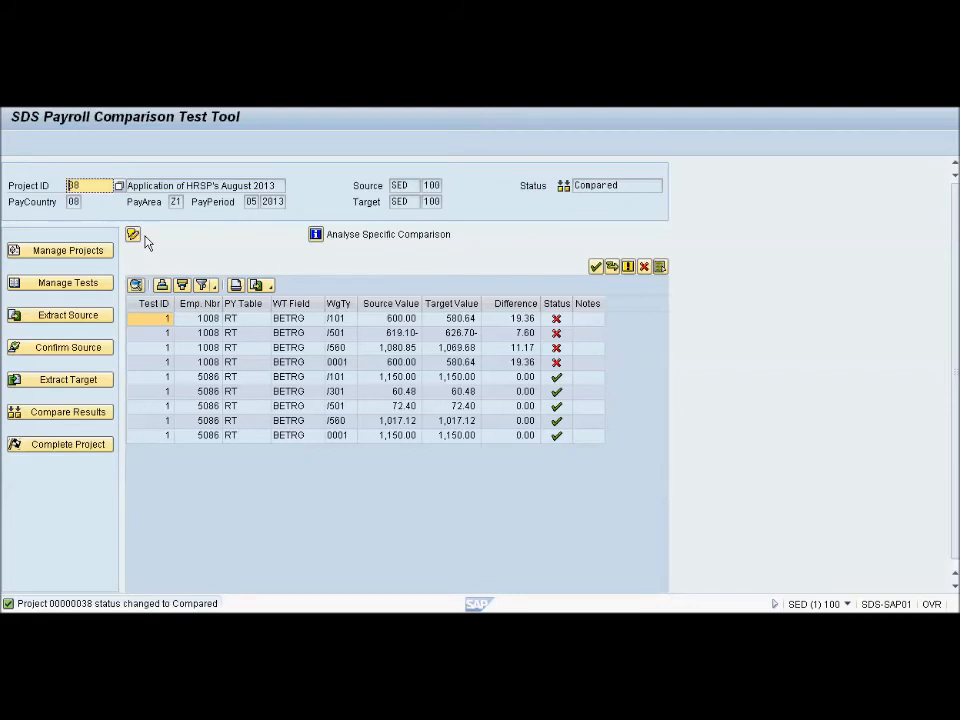
# Review the comparison's source values, target values and differences, focusing on the first employee's wage types
pyautogui.click(385, 303)
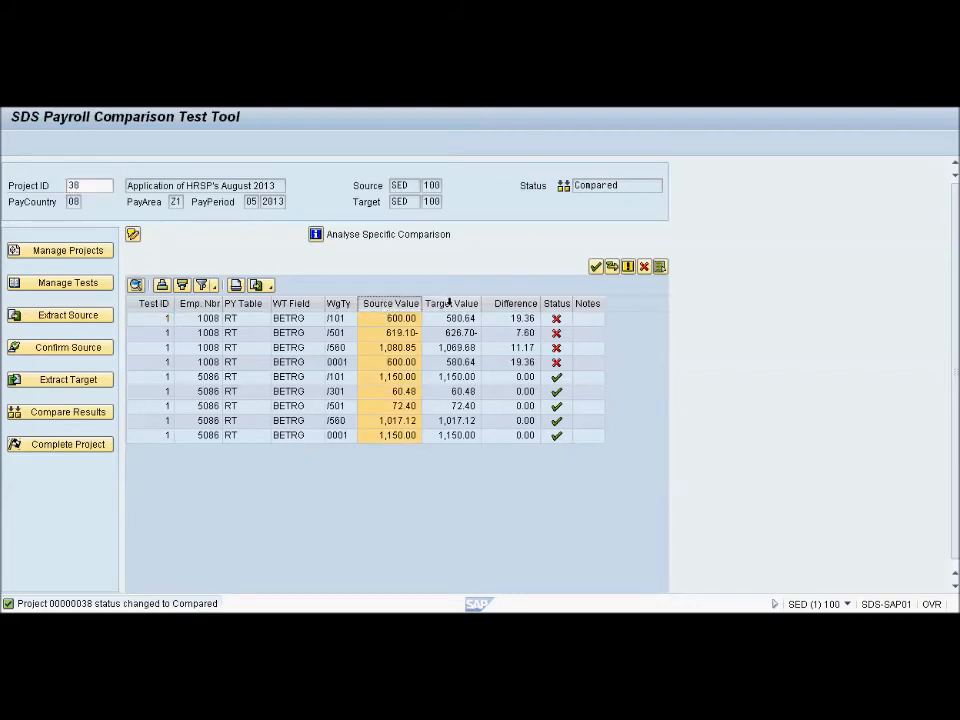
pyautogui.click(450, 303)
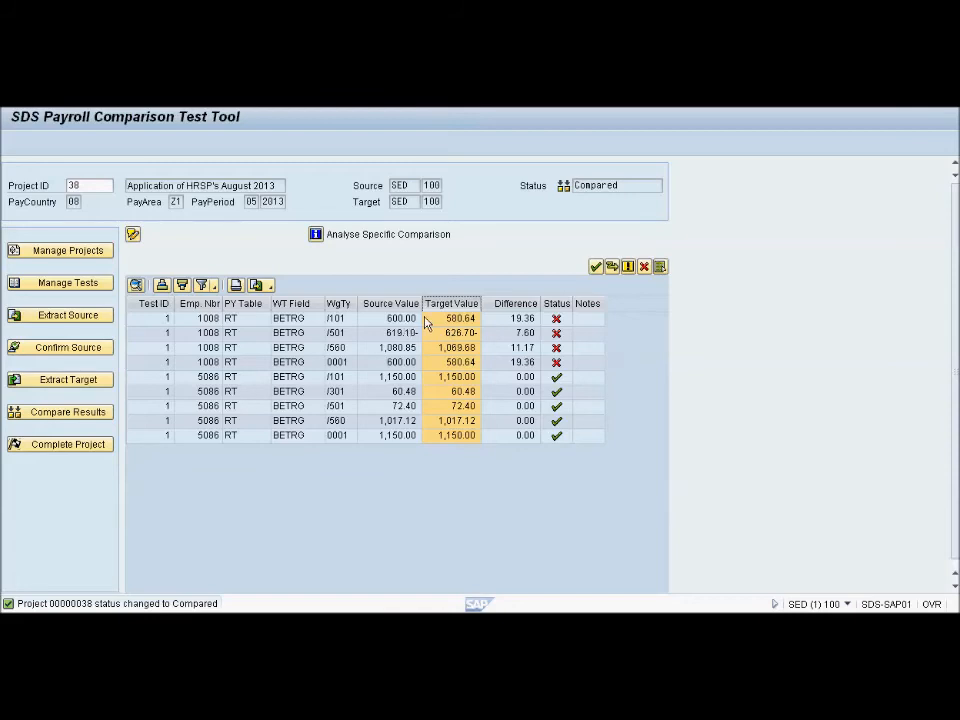
pyautogui.click(509, 320)
pyautogui.click(514, 333)
pyautogui.click(513, 348)
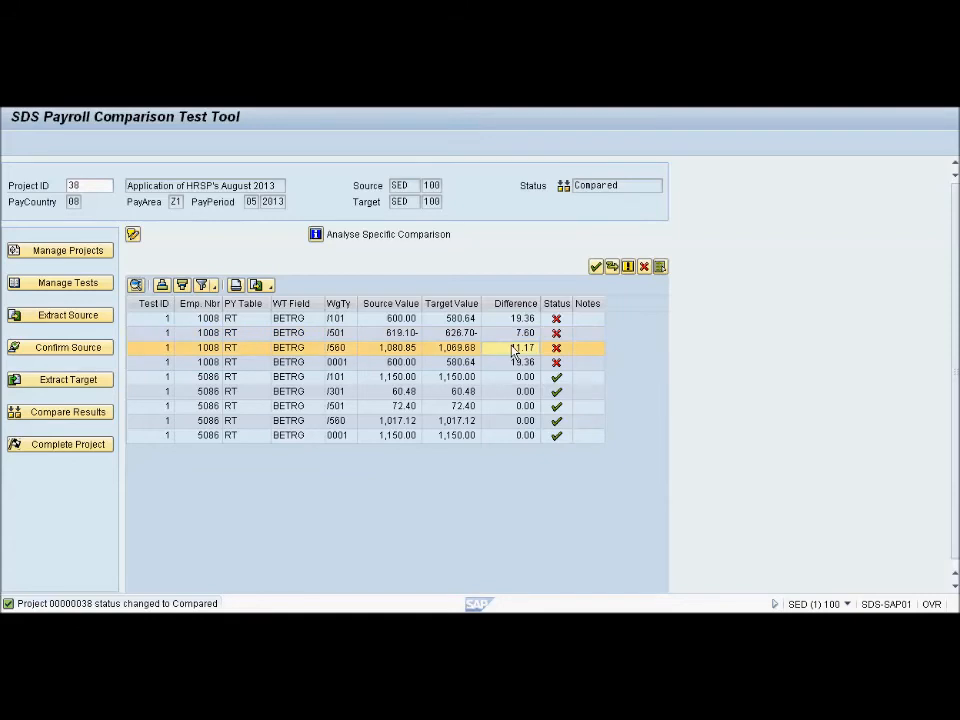
pyautogui.click(337, 318)
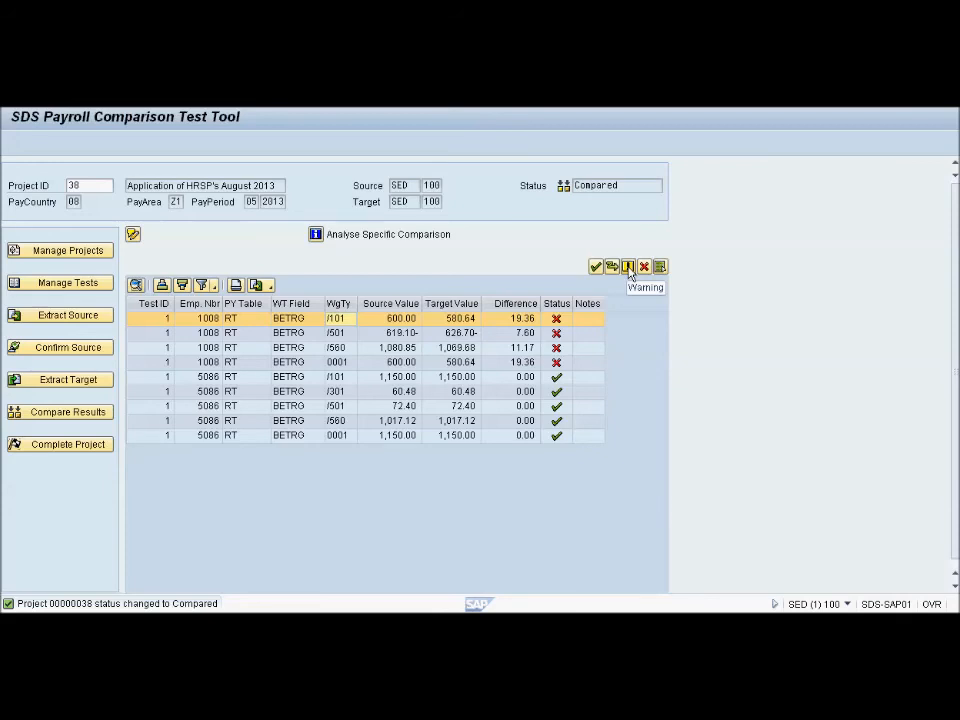
# Save the note "example note on test case" on the second employee's wage type /101 result, and reopen it to review the text
pyautogui.click(590, 380)
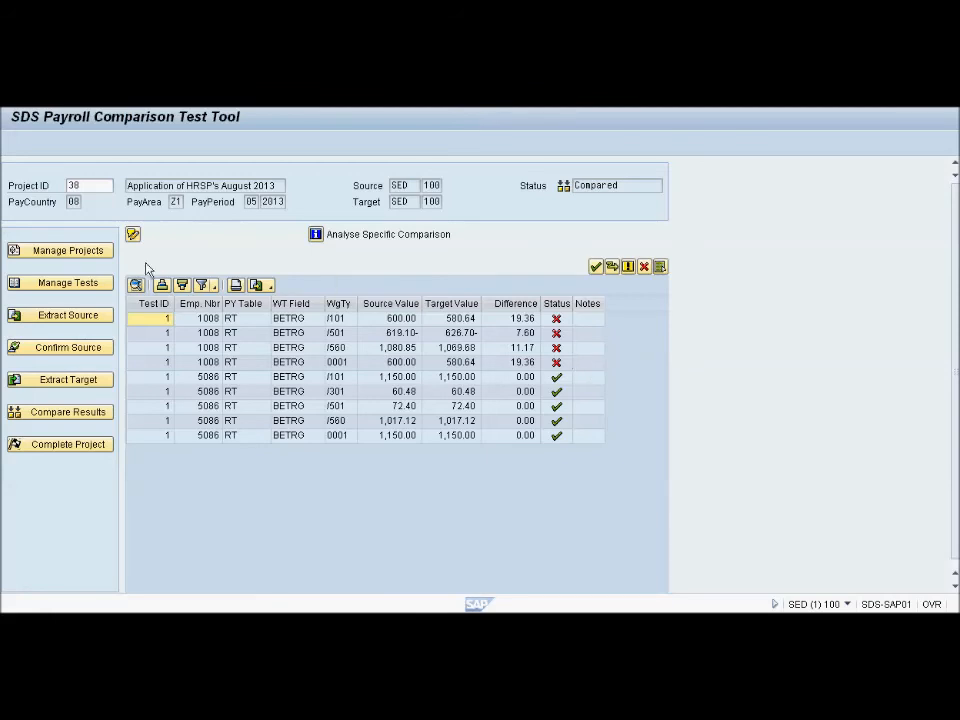
pyautogui.click(134, 236)
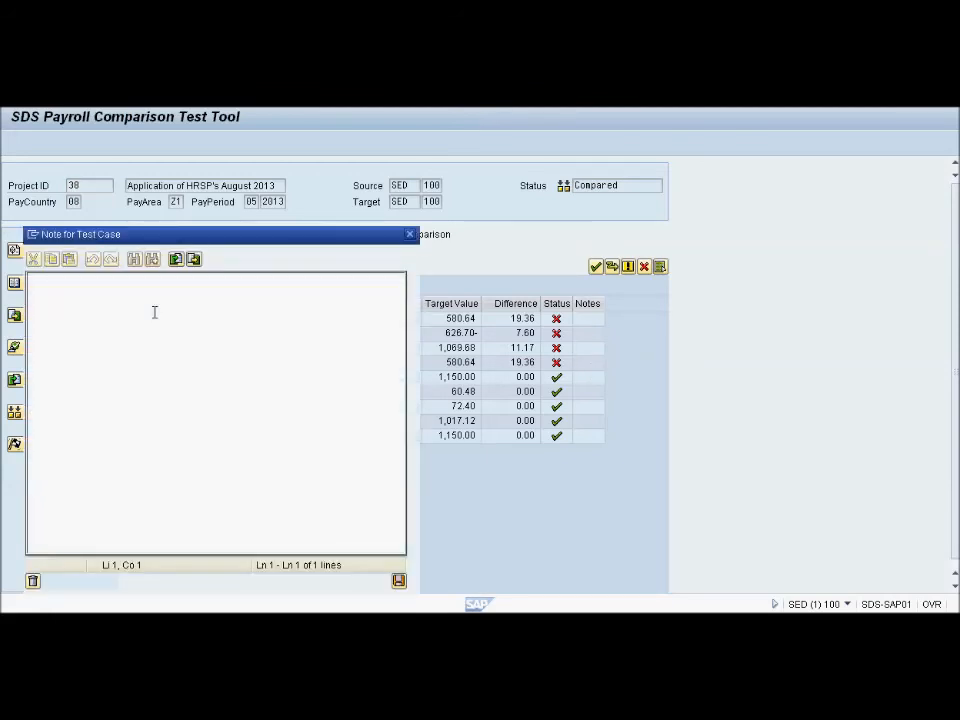
pyautogui.click(313, 282)
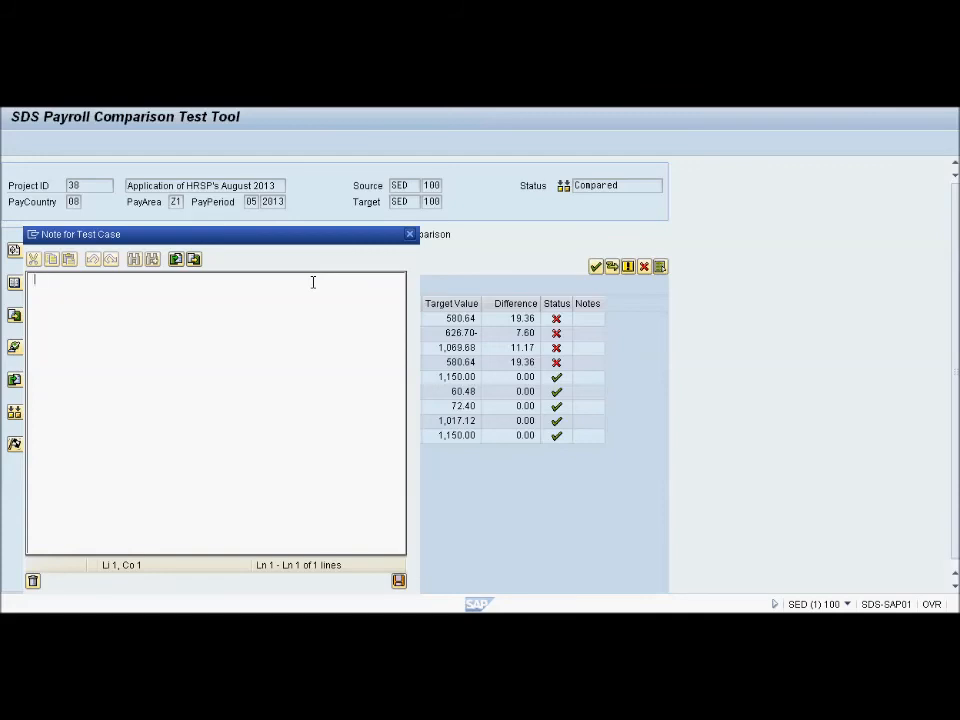
pyautogui.write('example note o')
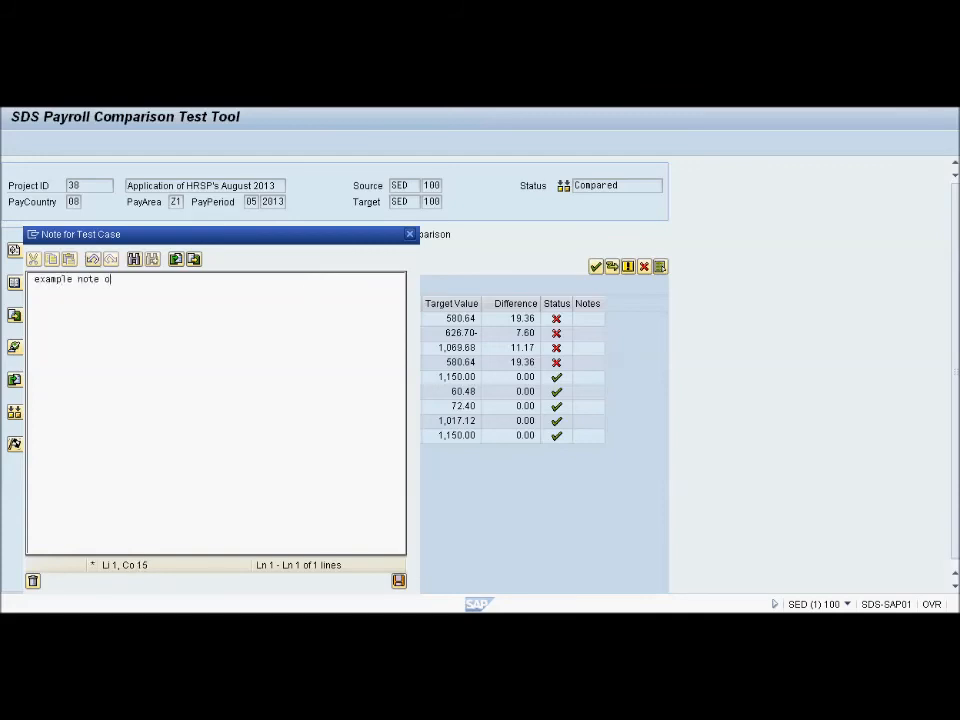
pyautogui.write('n test case')
pyautogui.click(399, 581)
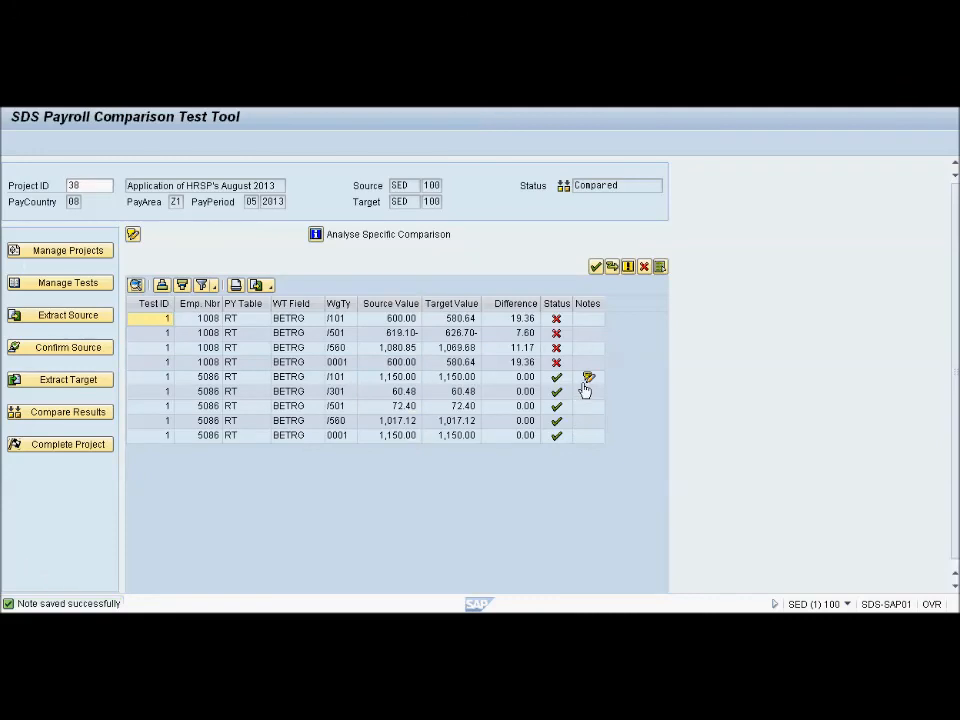
pyautogui.click(588, 384)
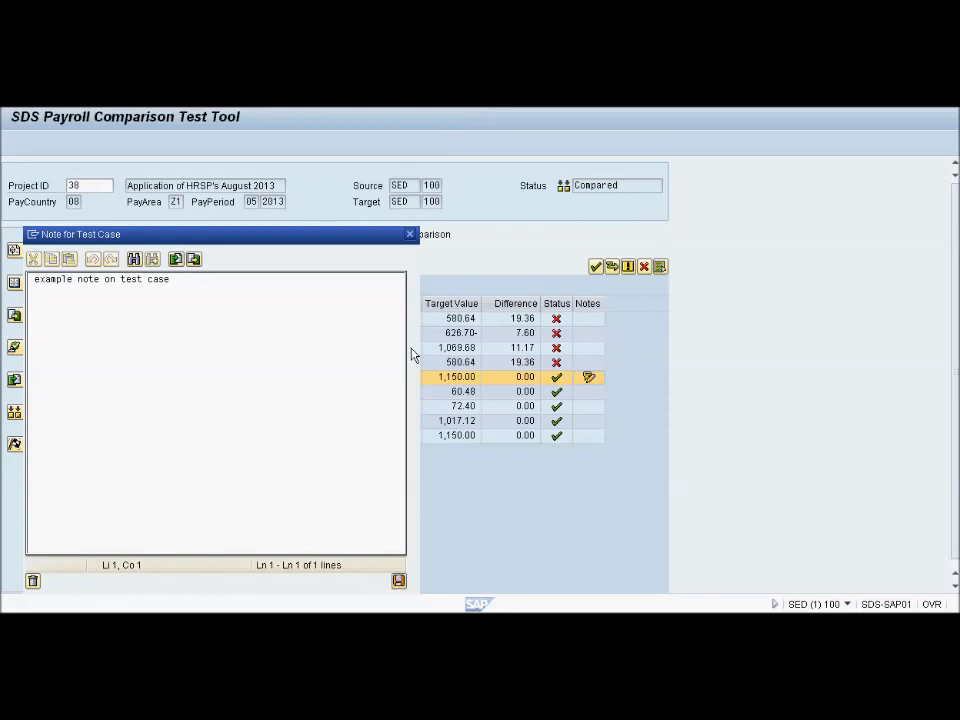
pyautogui.click(409, 236)
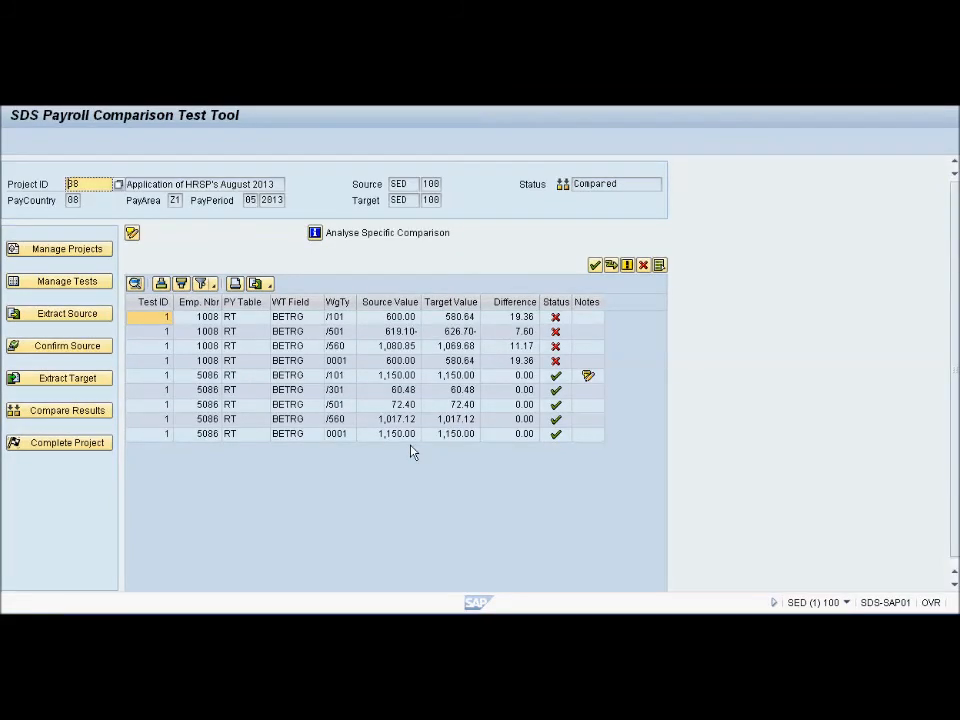
# Open the completion confirmation for project 38, back out, and check the status of project 16, HRSP - 12.2012, in the project list
pyautogui.click(79, 446)
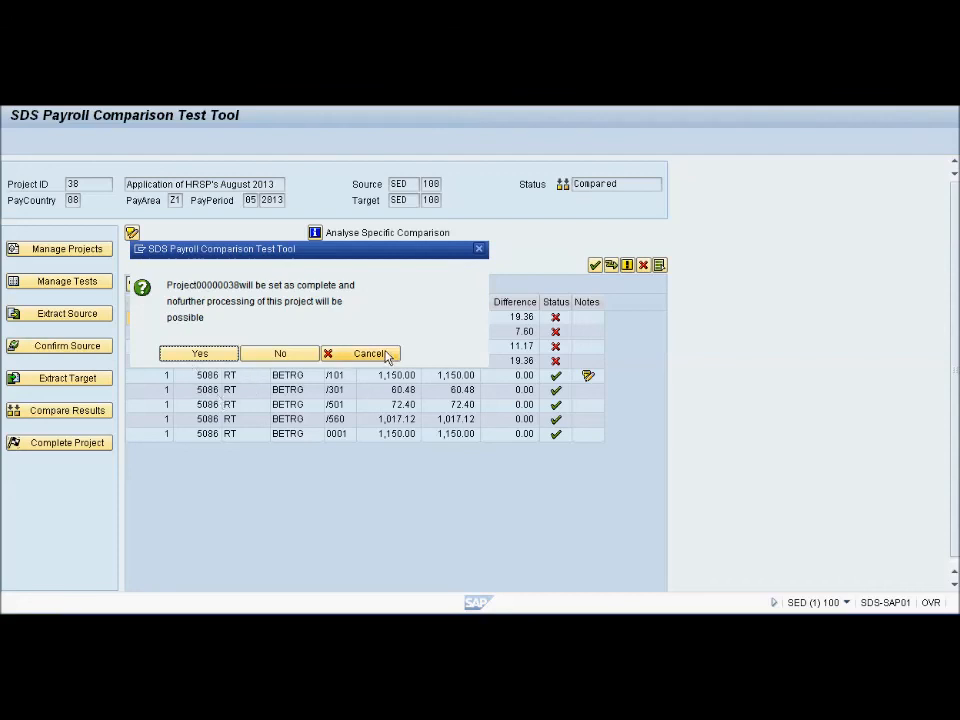
pyautogui.click(72, 252)
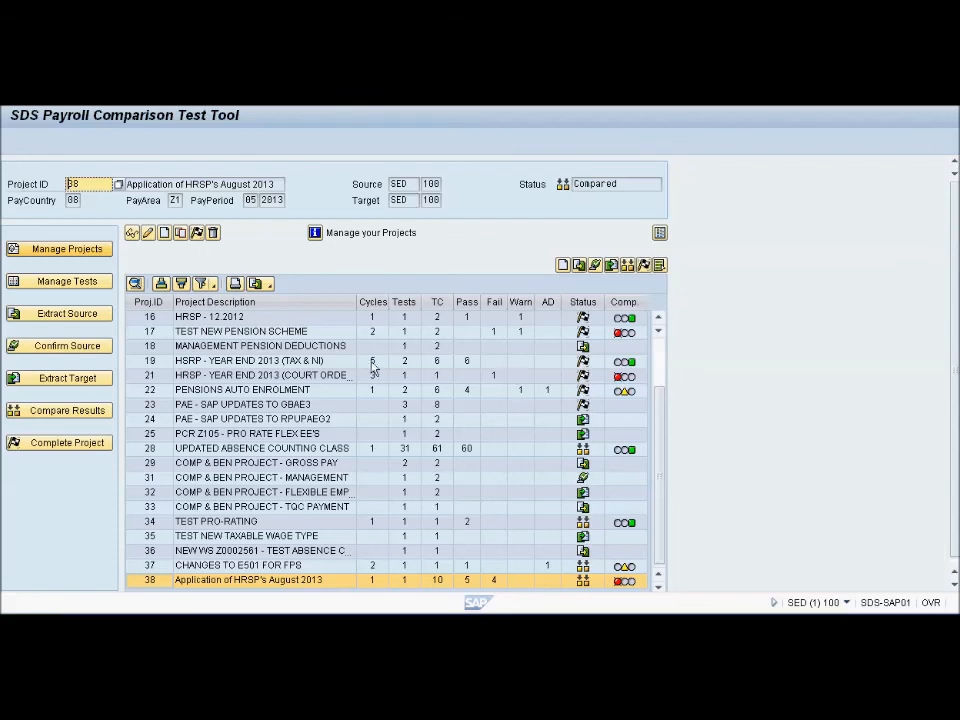
pyautogui.click(192, 318)
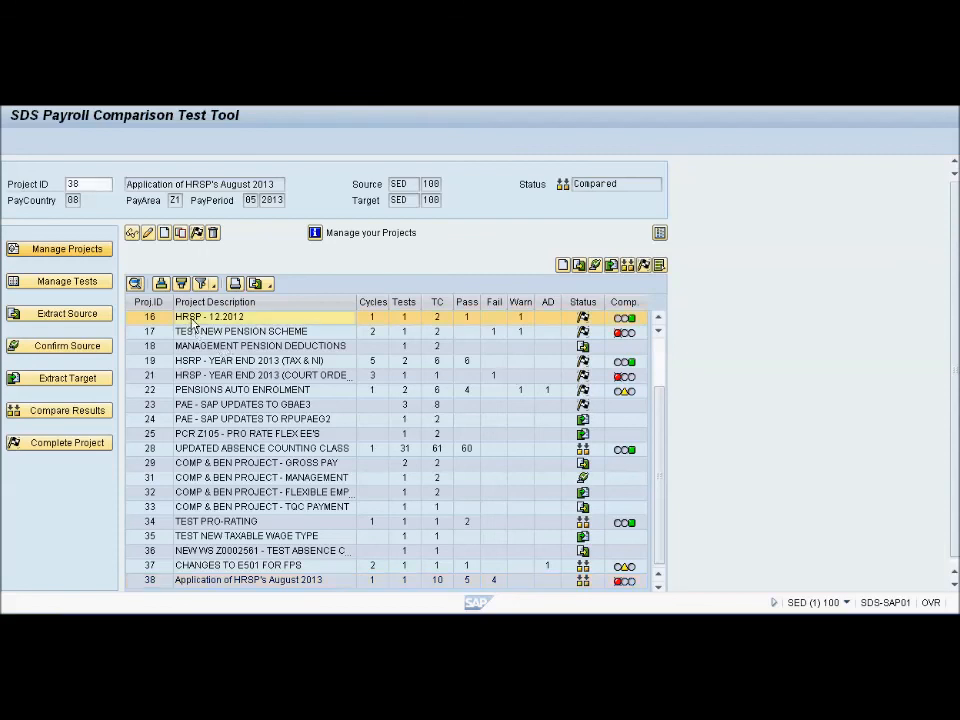
pyautogui.doubleClick(630, 183)
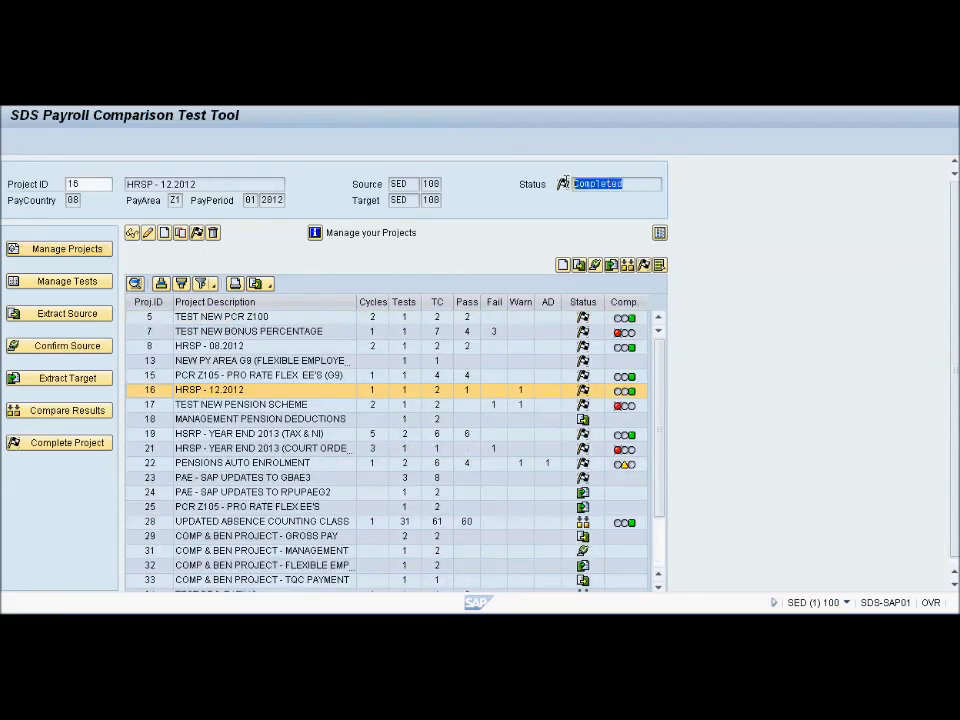